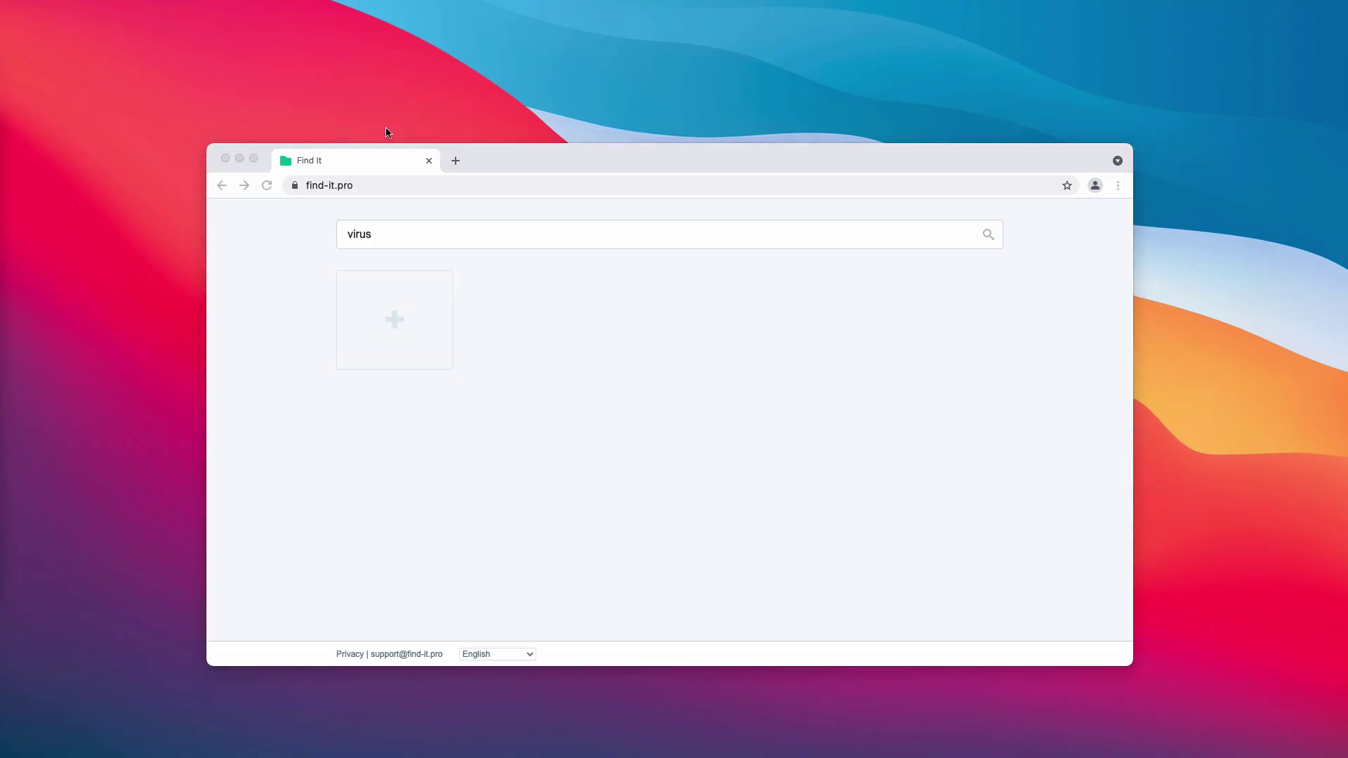
# Bring the Chrome window showing the Find It 'virus' search into focus
pyautogui.click(576, 151)
pyautogui.click(569, 163)
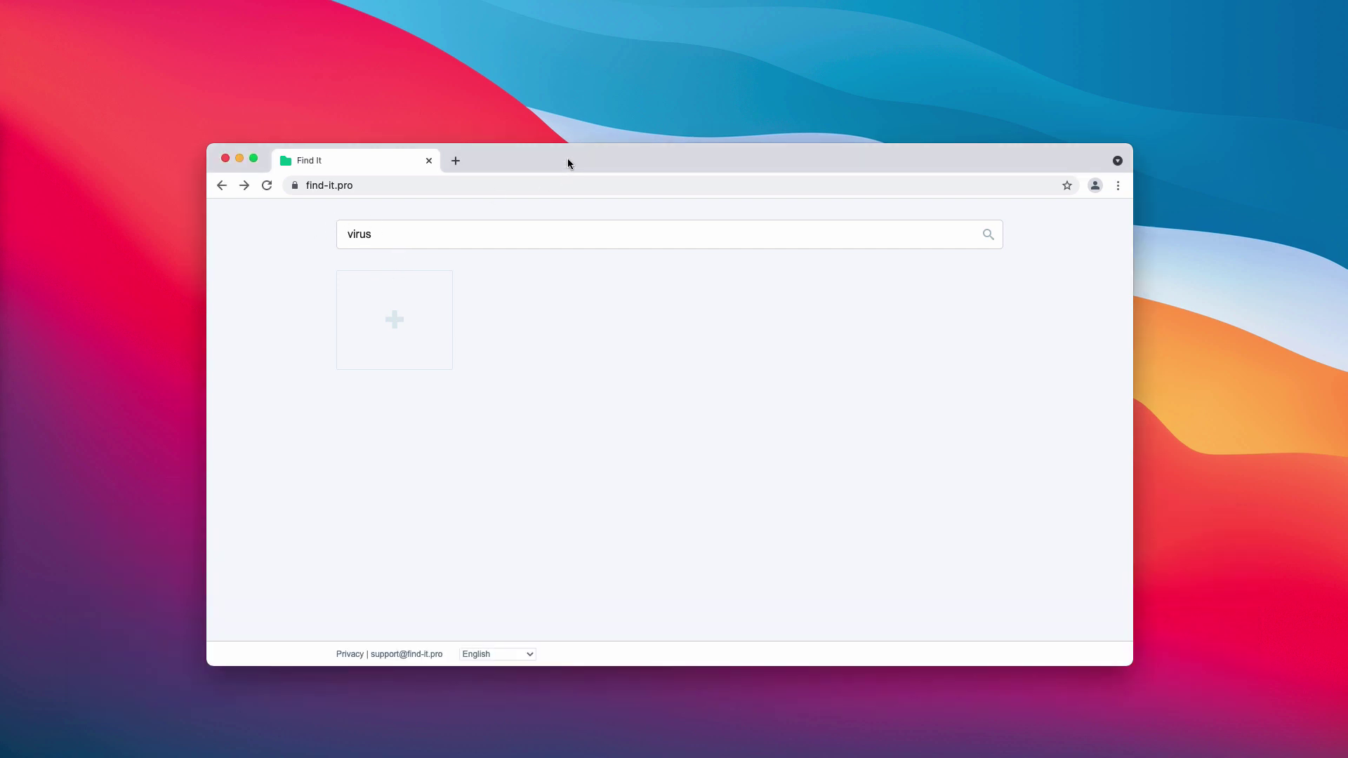
pyautogui.moveTo(579, 164); pyautogui.dragTo(577, 162)
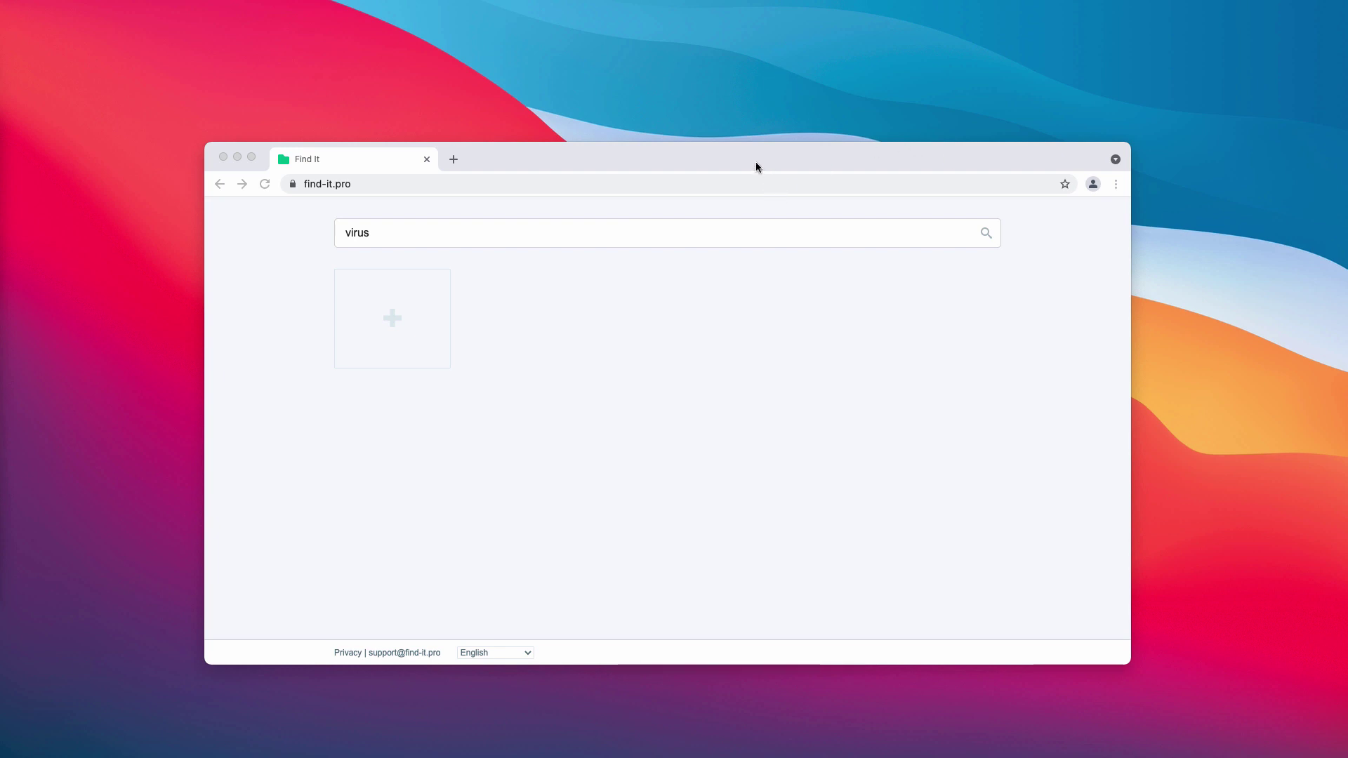
pyautogui.moveTo(755, 162); pyautogui.dragTo(753, 162)
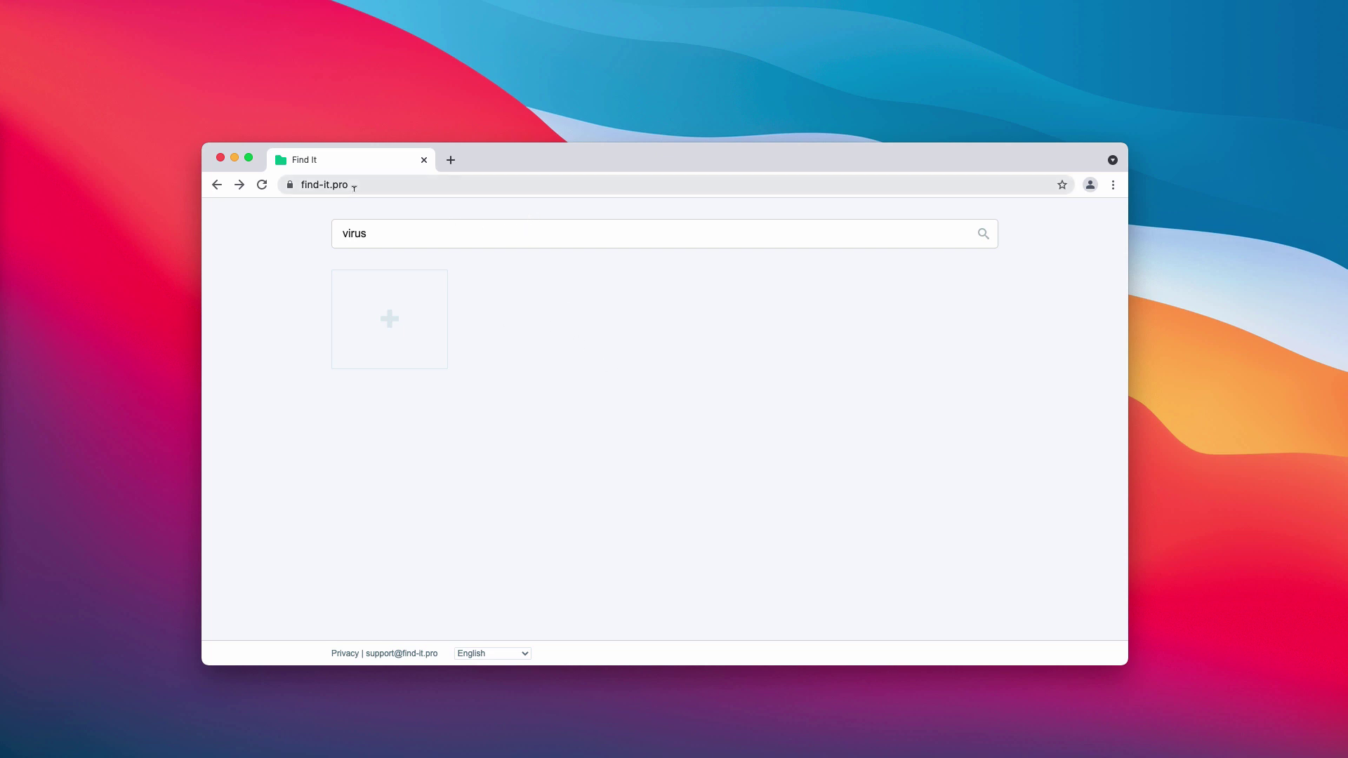
pyautogui.click(401, 234)
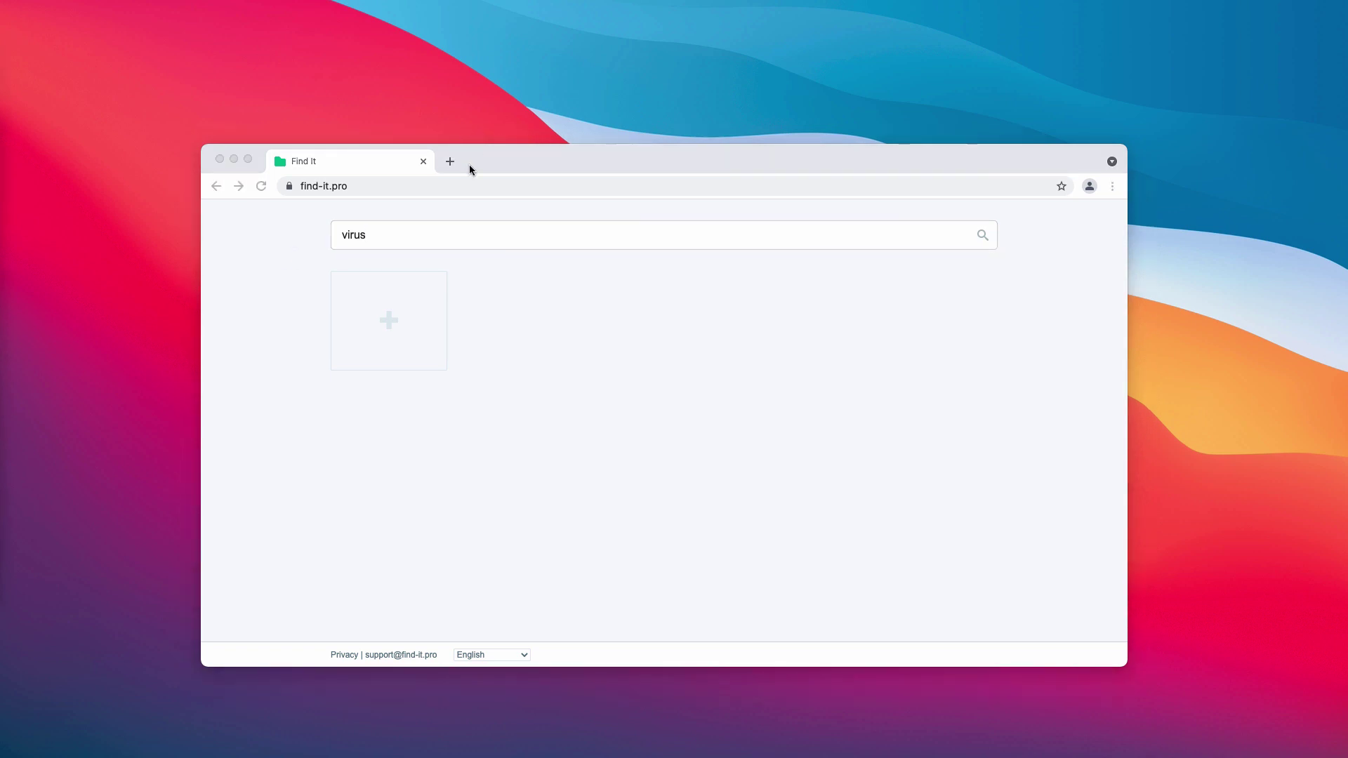
# Replace 'virus' with 'car' in the Find It search box and submit it
pyautogui.click(424, 239)
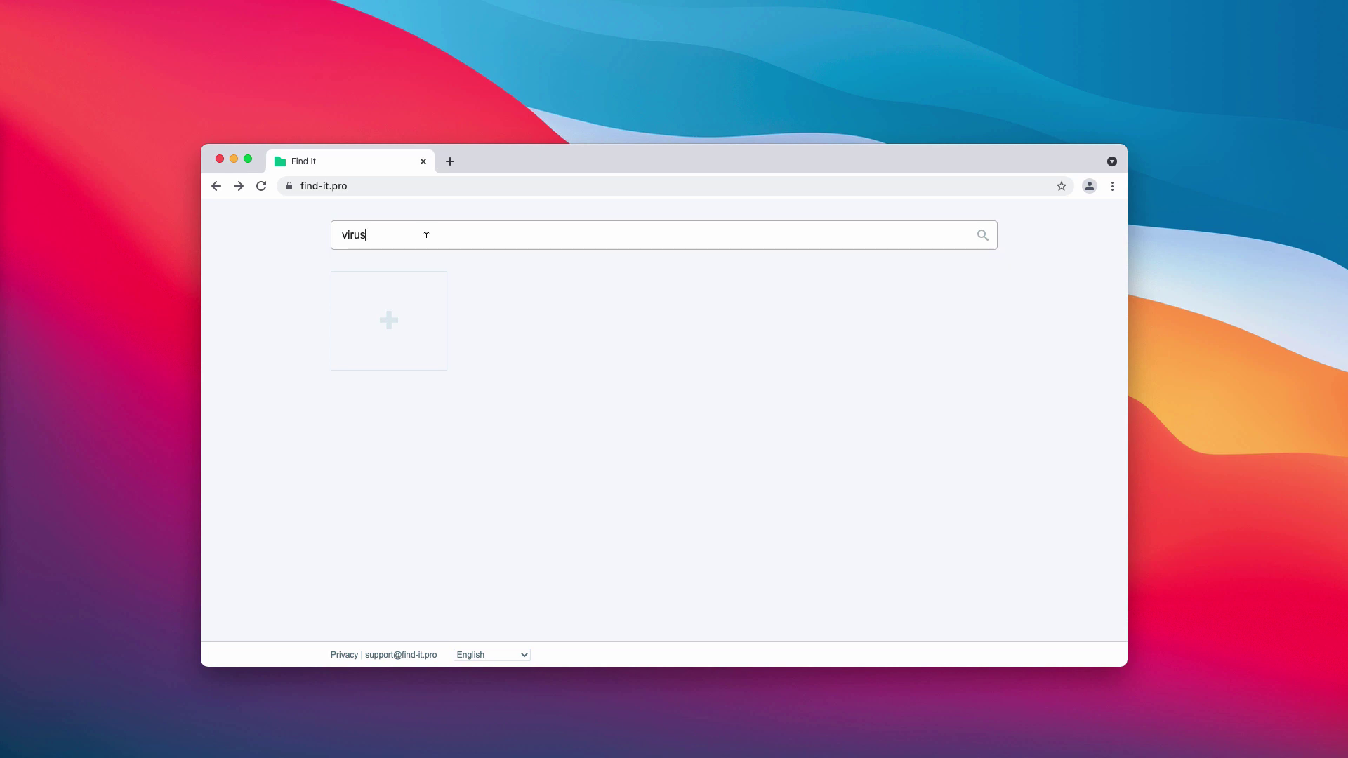
pyautogui.press('BackSpace')
pyautogui.press('BackSpace')
pyautogui.press('BackSpace')
pyautogui.press('BackSpace')
pyautogui.write('car')
pyautogui.press('Return')
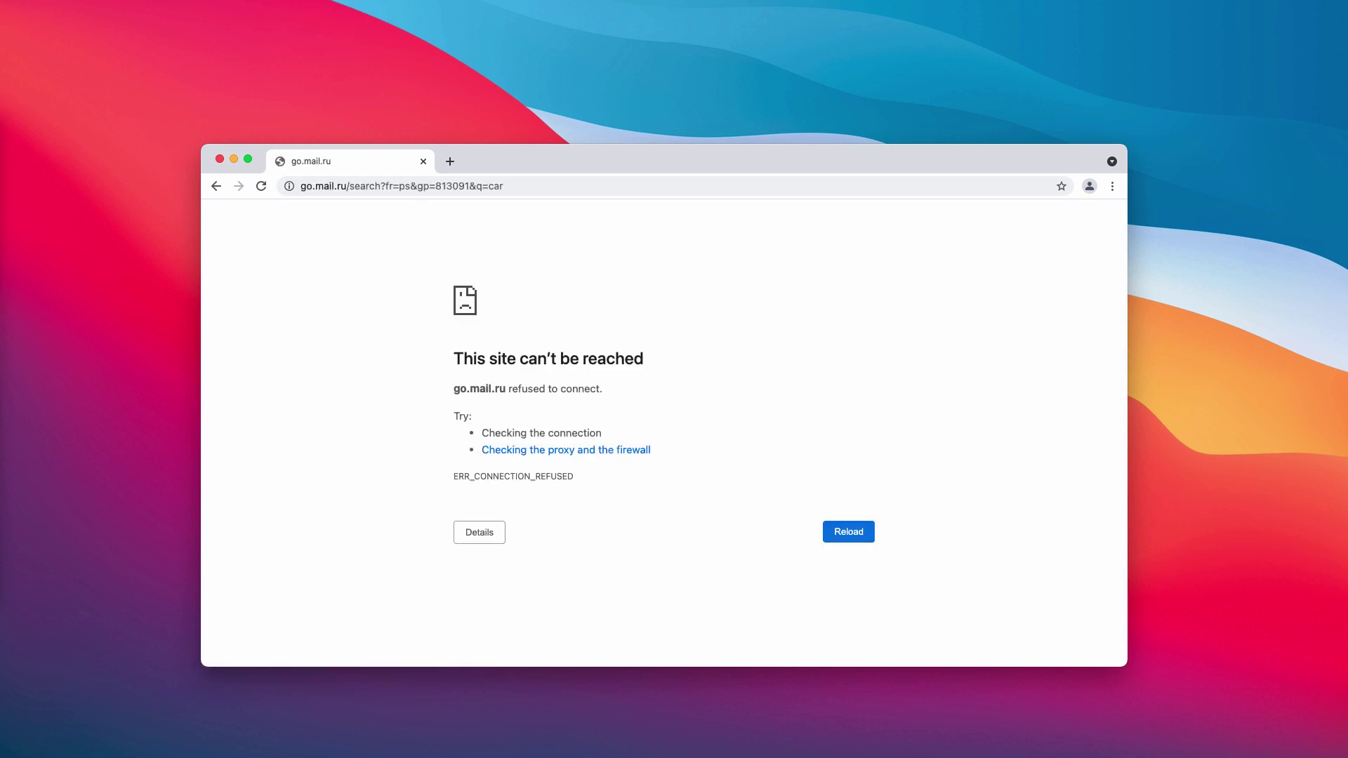
# Navigate back from the go.mail.ru error page to the Find It 'car' results
pyautogui.click(212, 186)
pyautogui.click(239, 186)
pyautogui.click(215, 188)
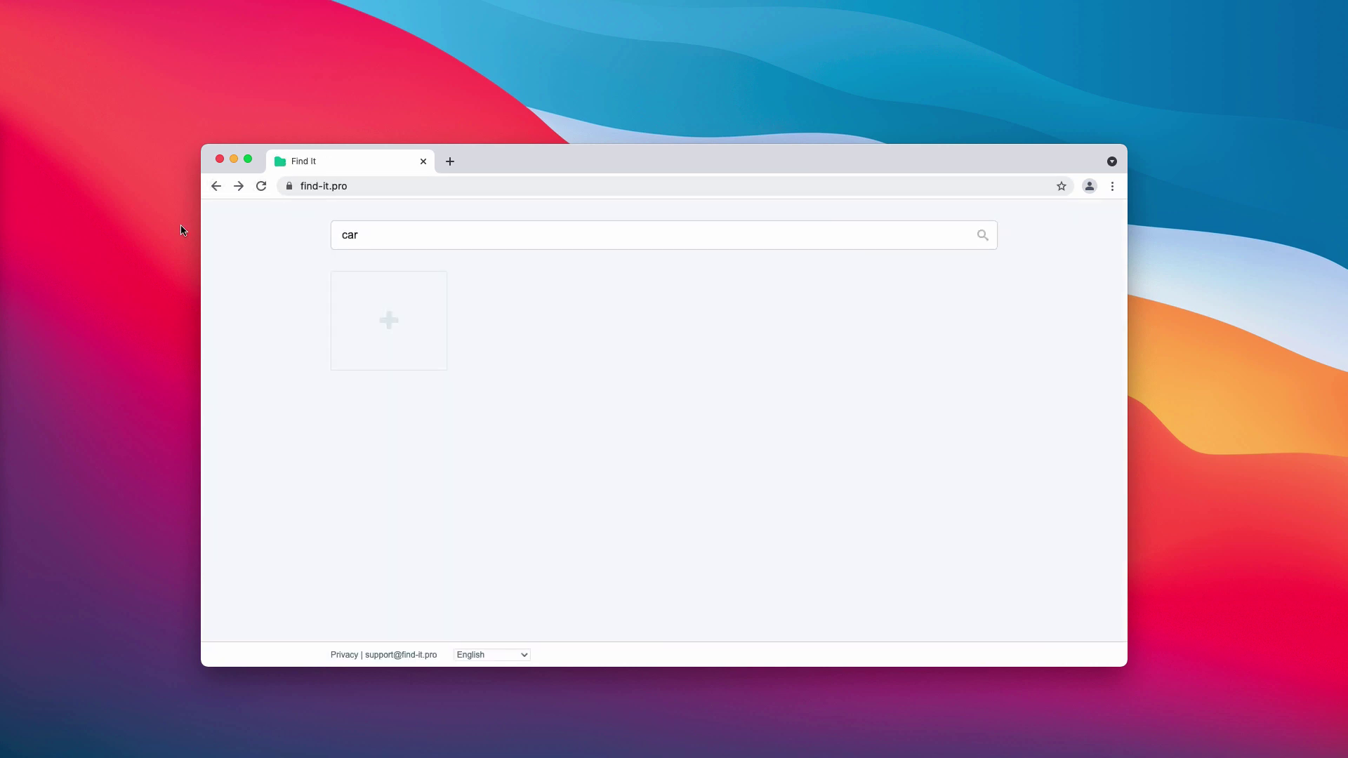
pyautogui.moveTo(551, 160); pyautogui.dragTo(505, 152)
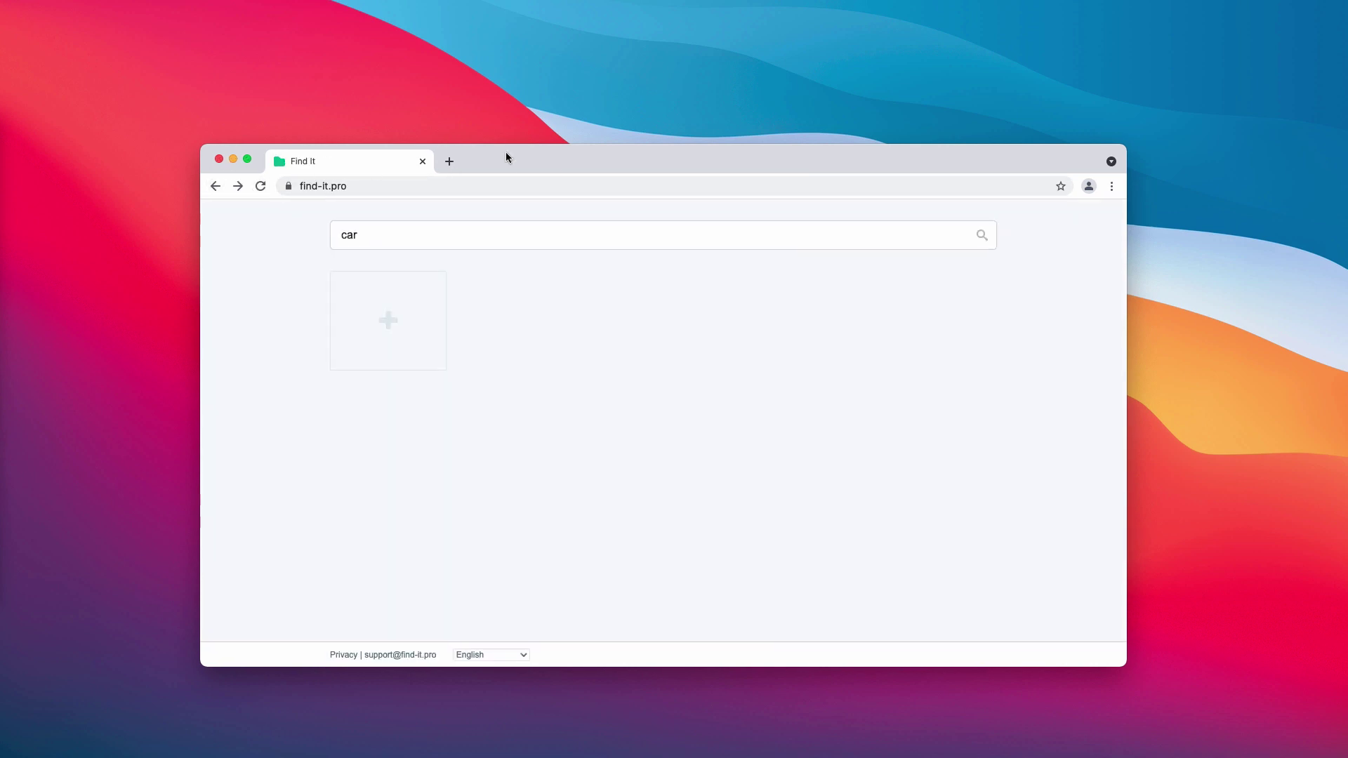
pyautogui.moveTo(596, 146)
pyautogui.mouseDown()
pyautogui.moveTo(566, 142)
pyautogui.moveTo(590, 152)
pyautogui.mouseUp()
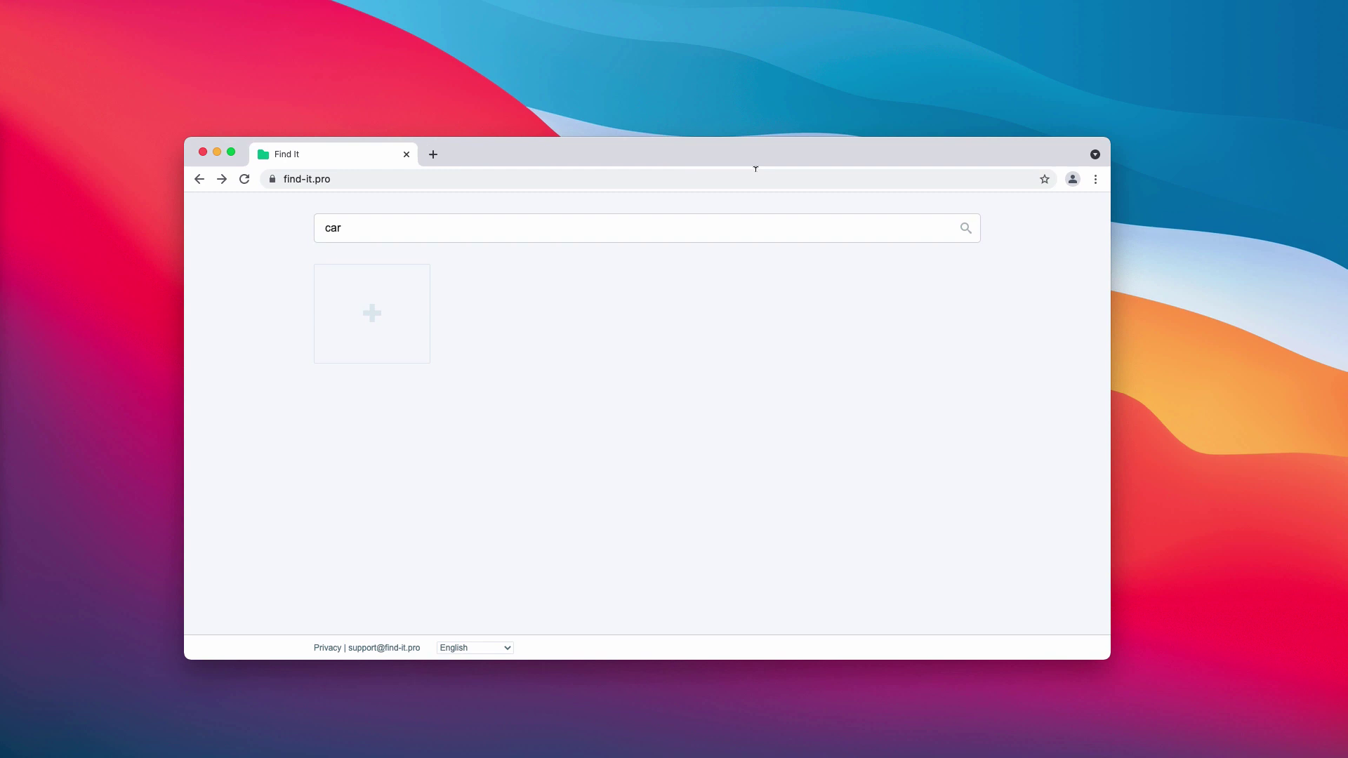
pyautogui.click(1095, 179)
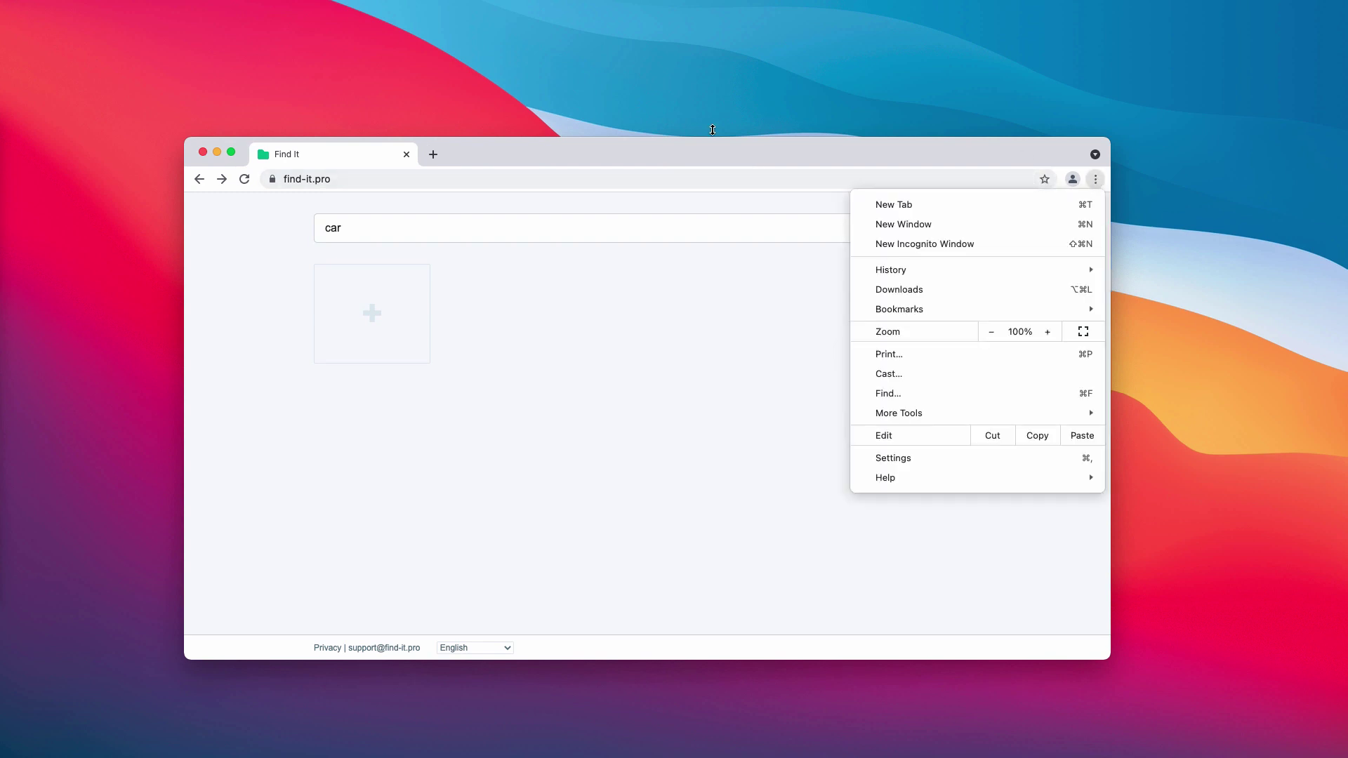
pyautogui.moveTo(899, 413)
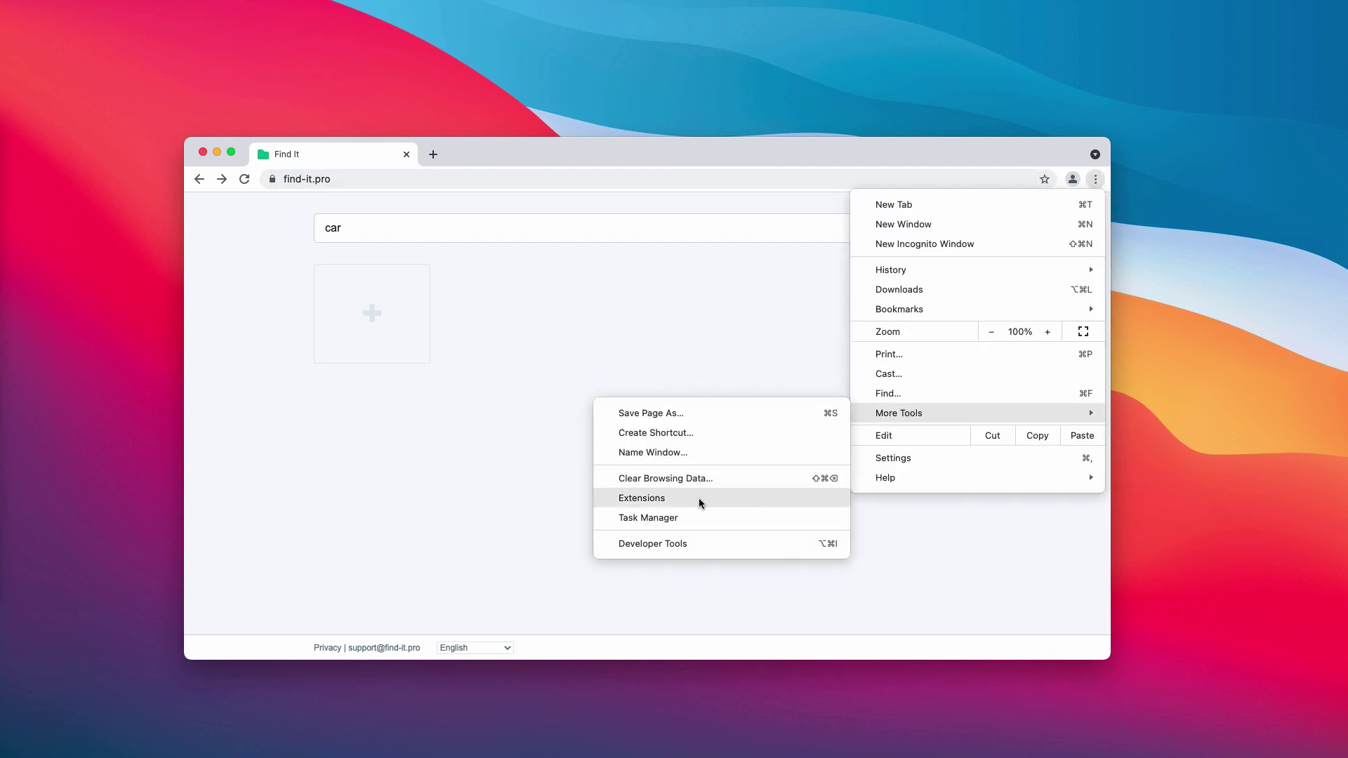
pyautogui.click(699, 500)
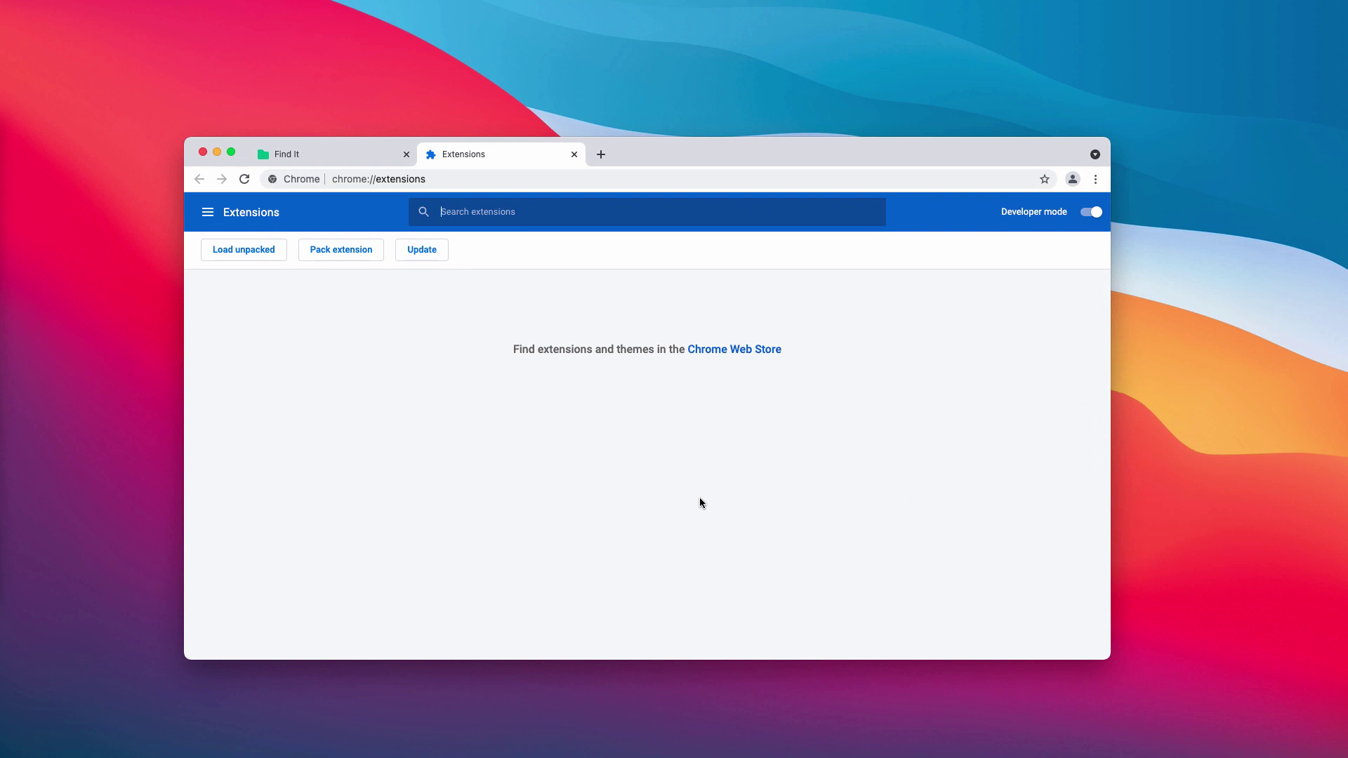
pyautogui.click(294, 155)
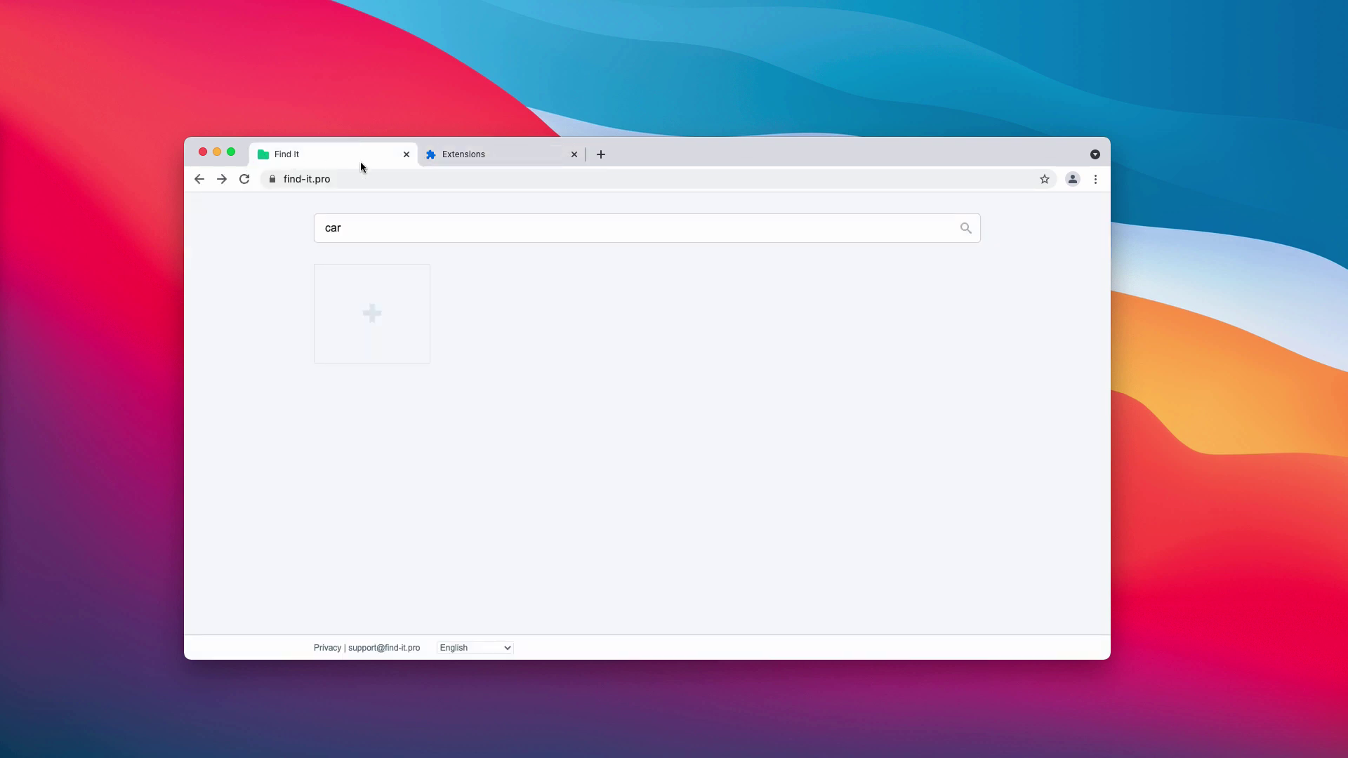
pyautogui.click(574, 154)
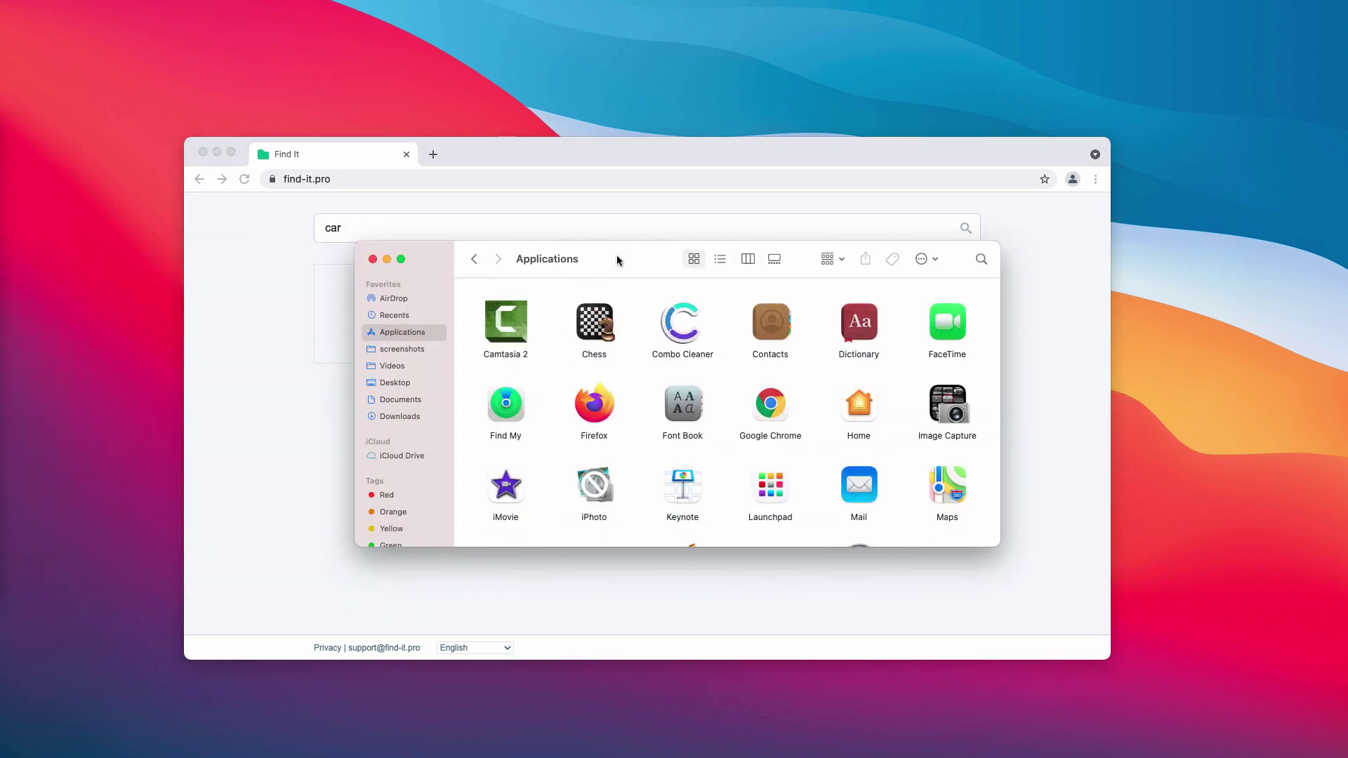
# Position the Applications window and scroll down through its apps looking for Find It
pyautogui.moveTo(617, 255); pyautogui.dragTo(553, 272)
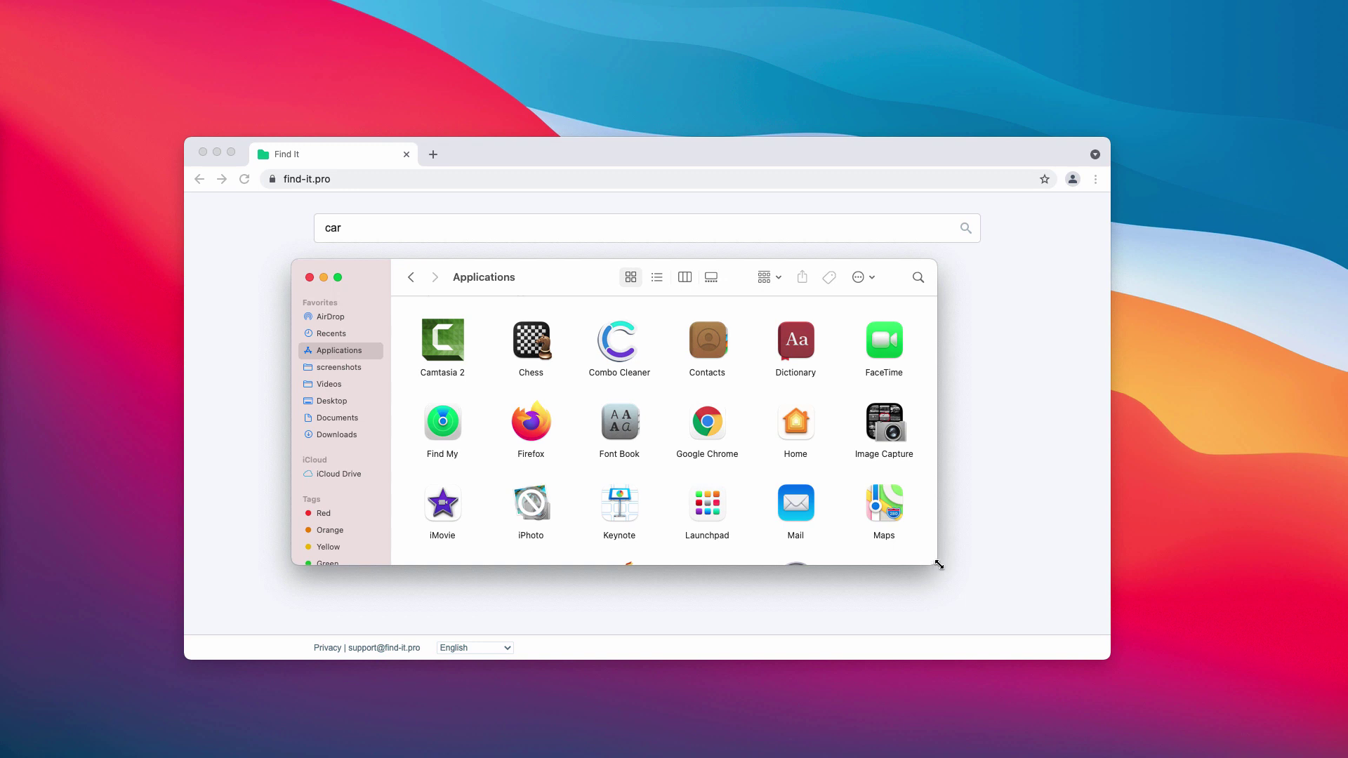
pyautogui.moveTo(940, 564); pyautogui.dragTo(995, 636)
pyautogui.scroll(-5, 889, 548)
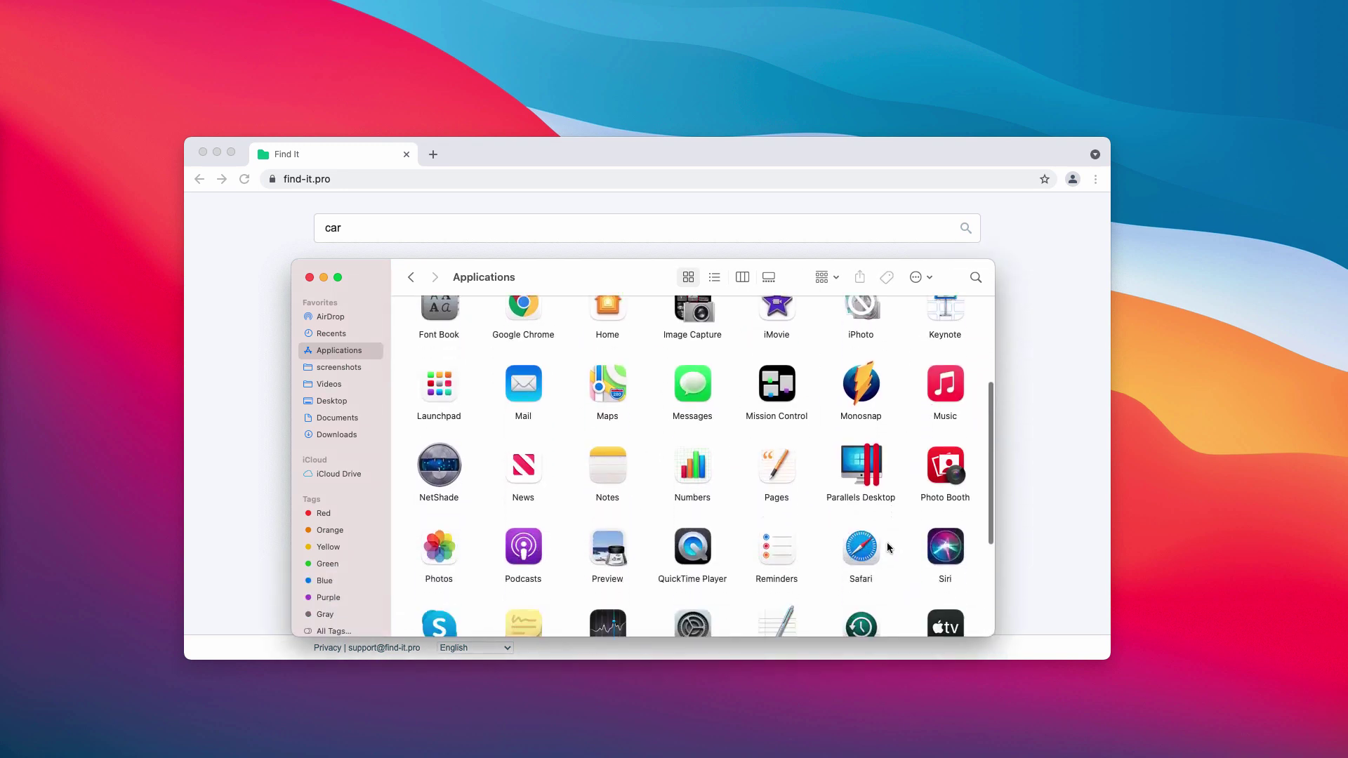
pyautogui.scroll(-3, 891, 547)
pyautogui.scroll(-2, 890, 544)
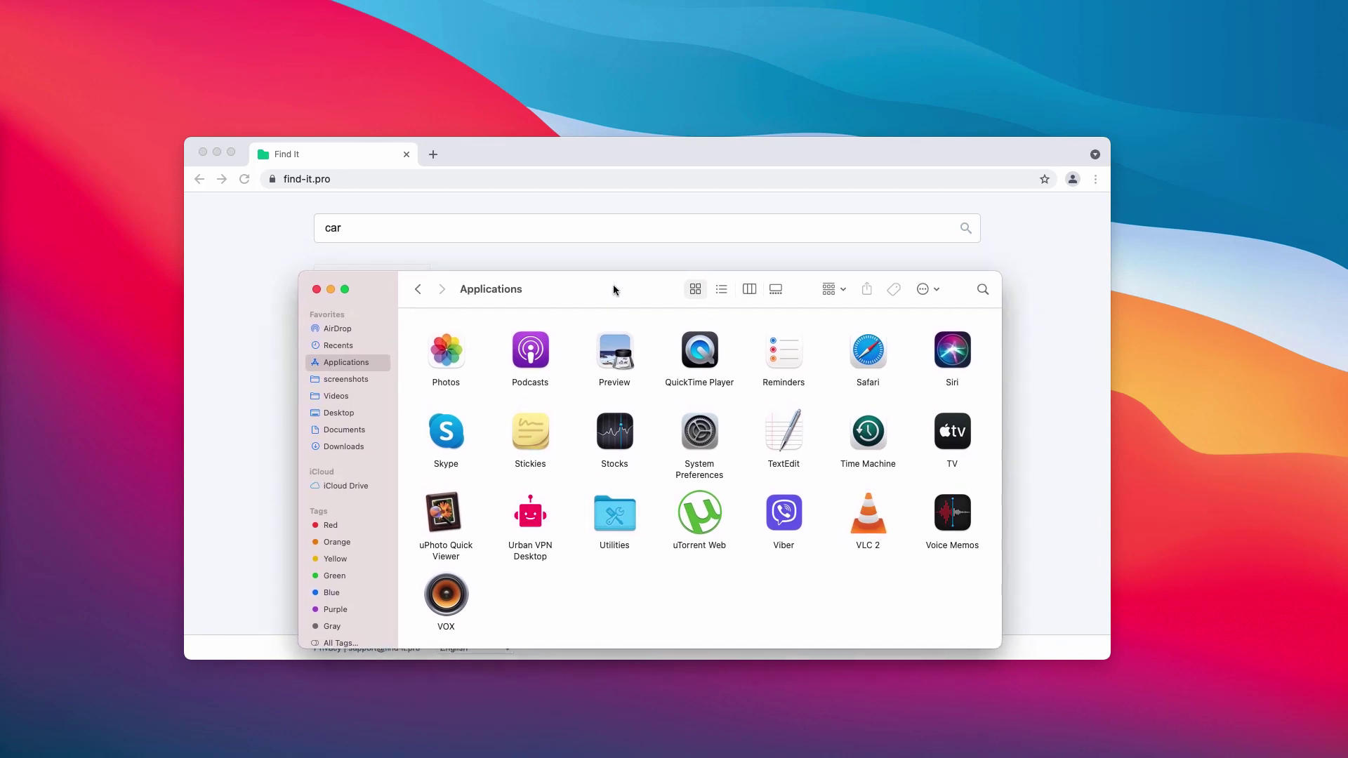
# Scroll back through the Applications folder, then close the window
pyautogui.moveTo(605, 272); pyautogui.dragTo(611, 290)
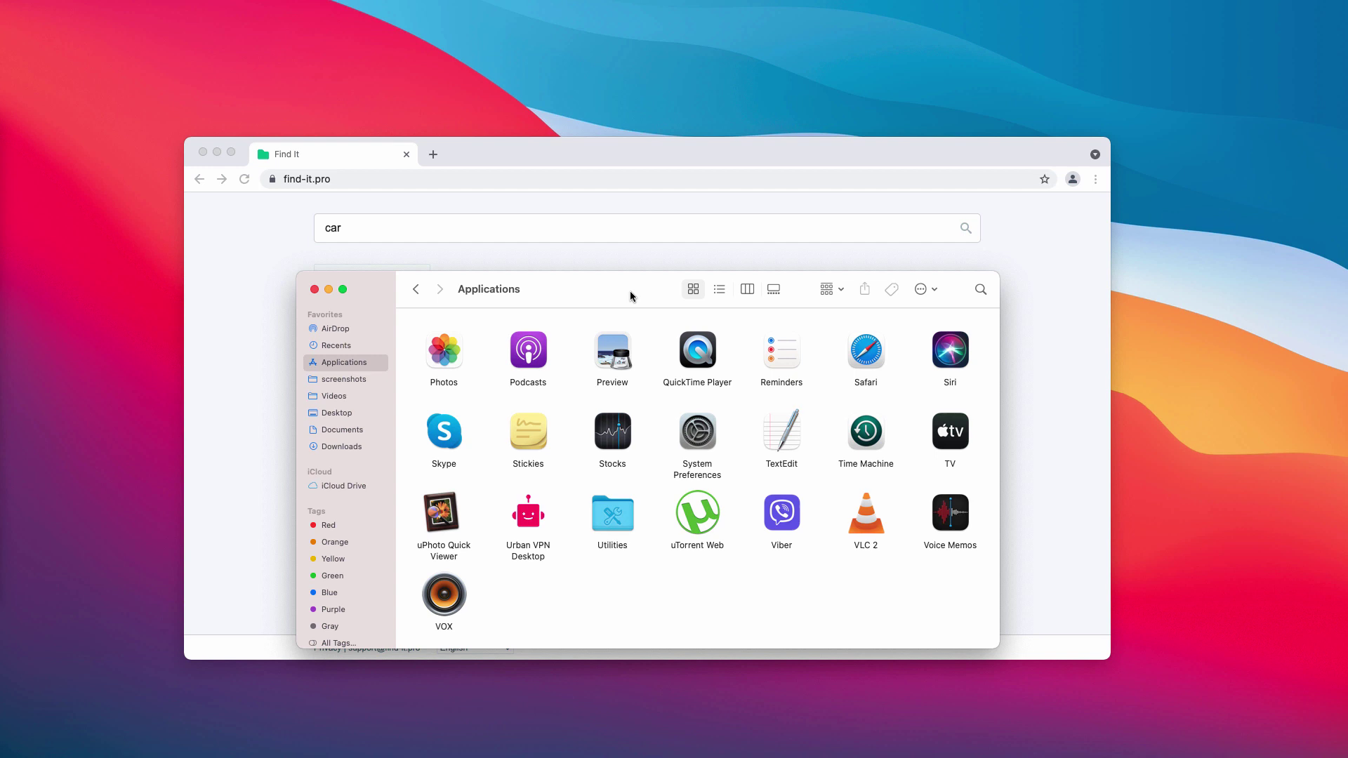
pyautogui.moveTo(605, 289); pyautogui.dragTo(604, 279)
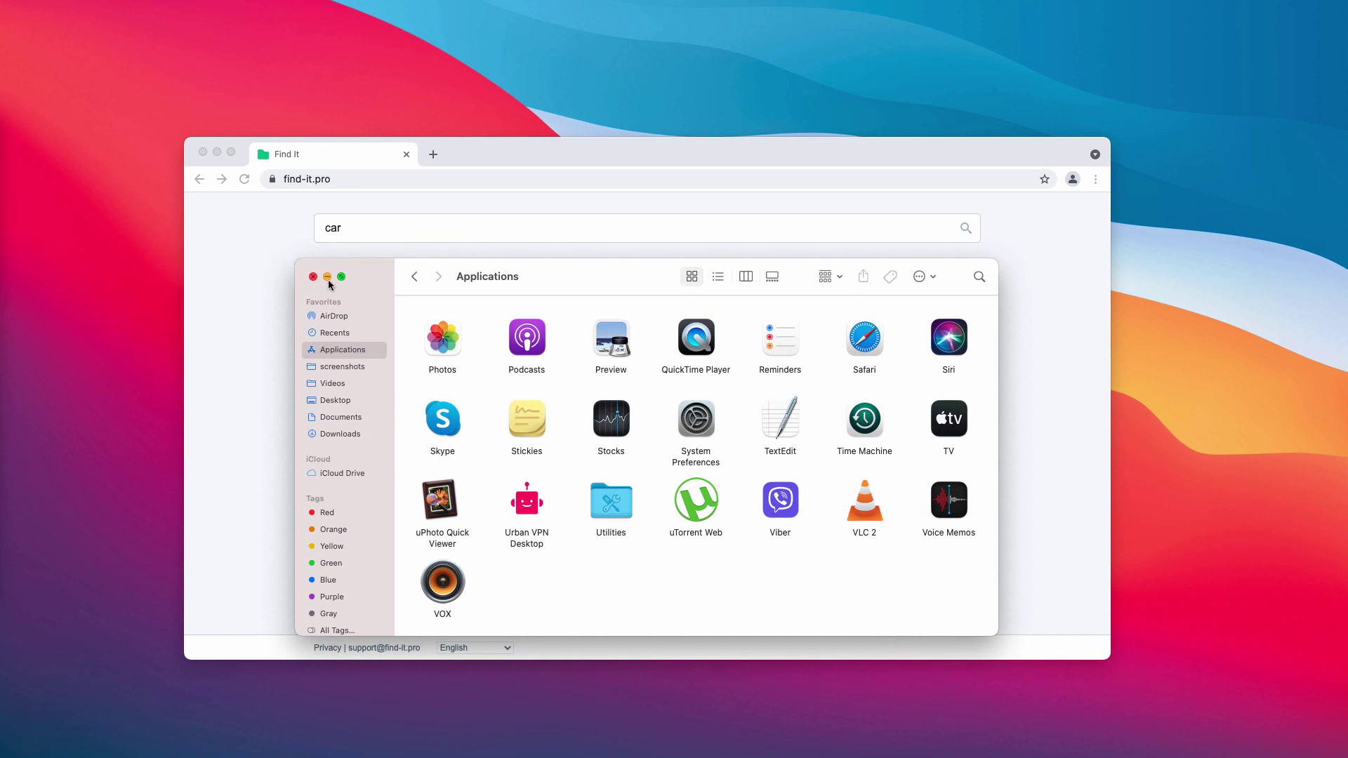
pyautogui.scroll(3, 703, 541)
pyautogui.scroll(3, 680, 536)
pyautogui.scroll(3, 616, 449)
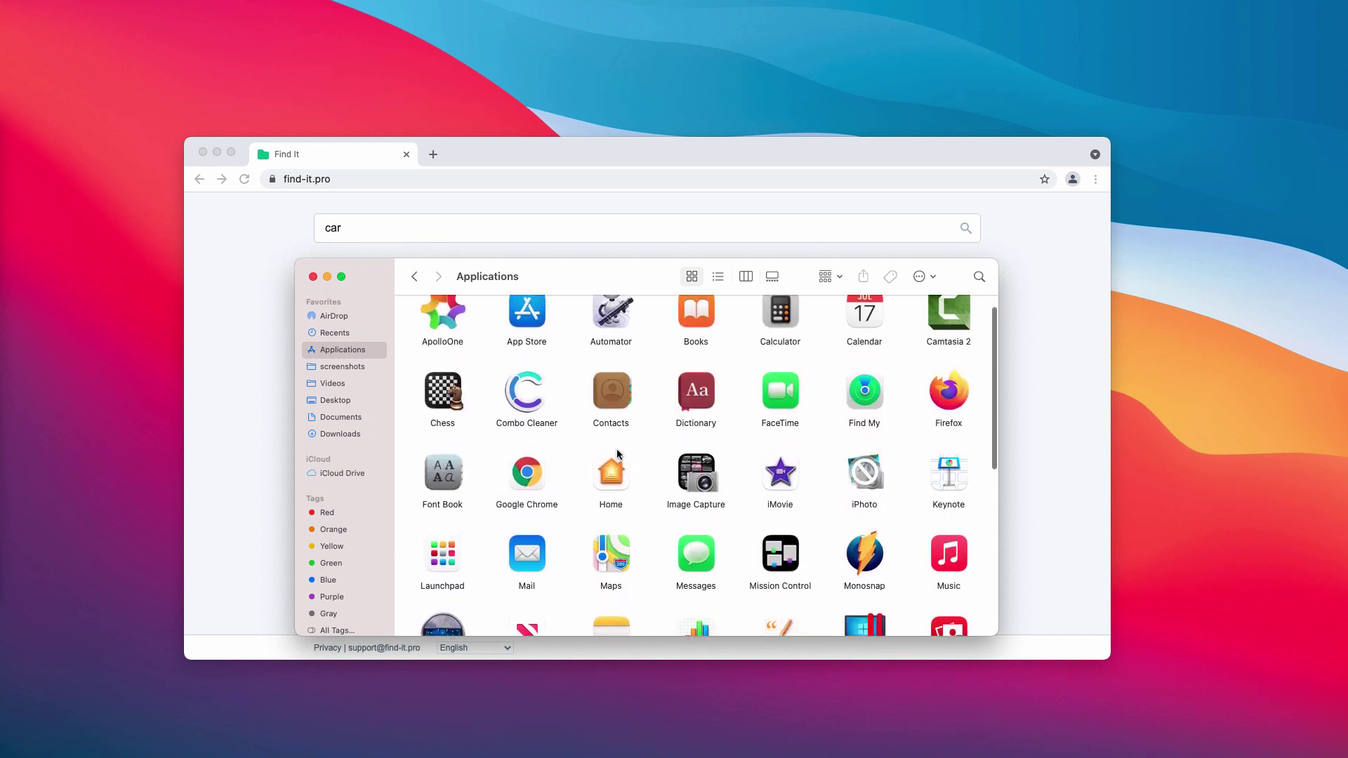
pyautogui.scroll(-3, 617, 444)
pyautogui.scroll(-4, 492, 393)
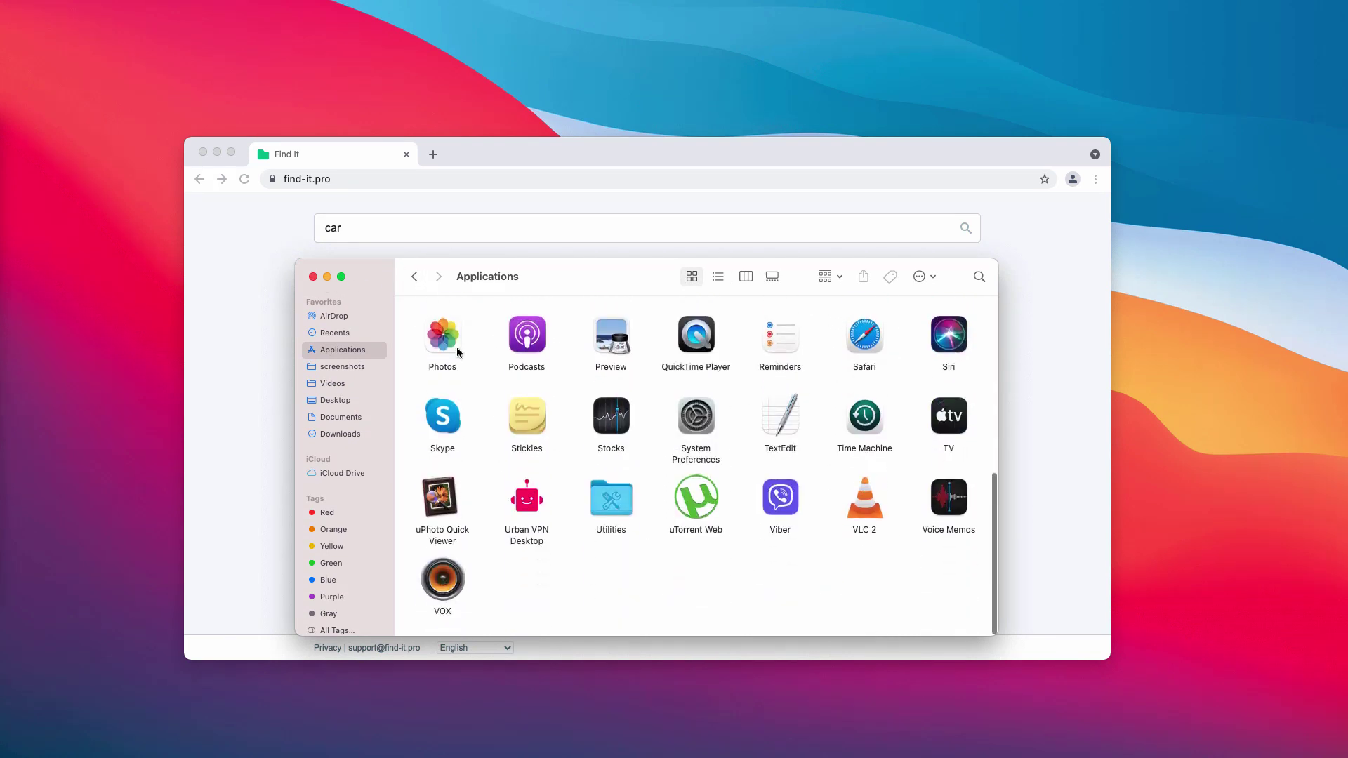
pyautogui.click(313, 277)
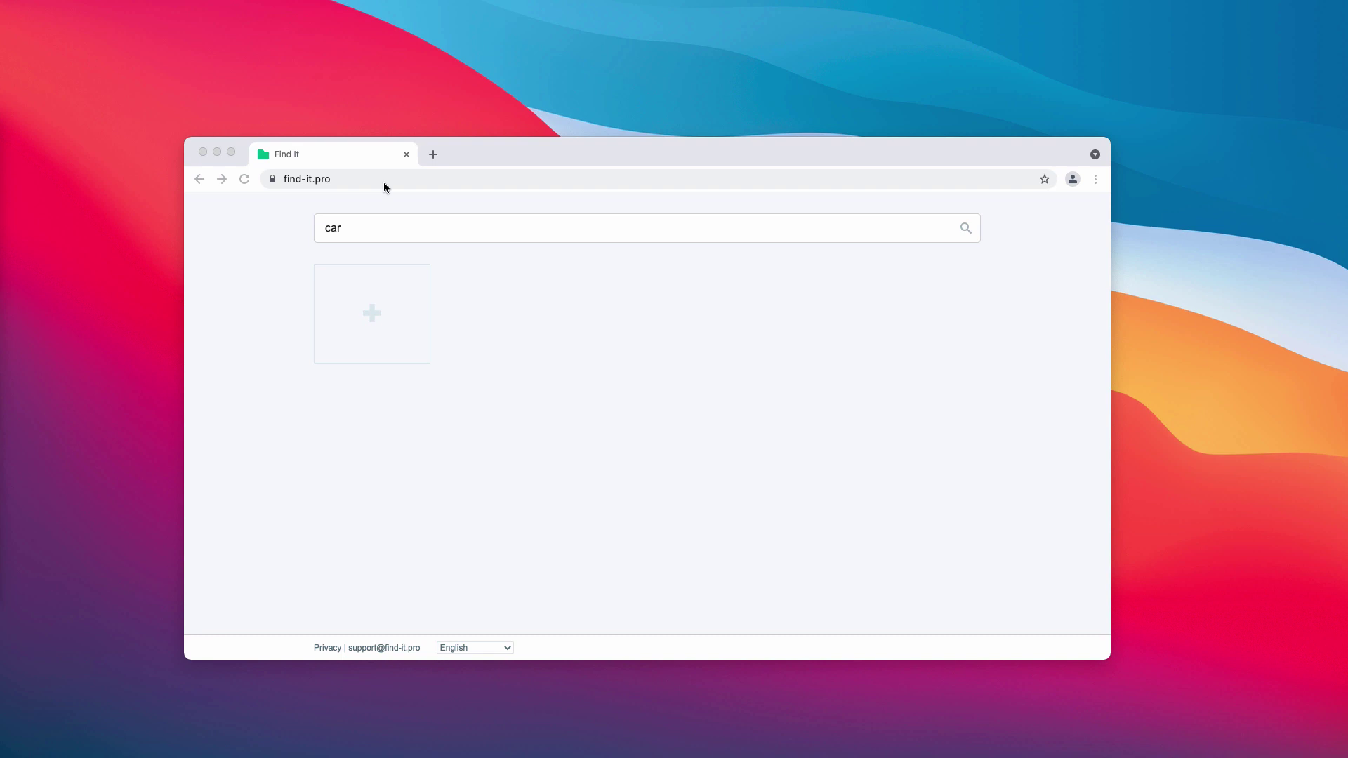
# Go to combocleaner.com by entering 'c' and accepting the address-bar suggestion
pyautogui.click(385, 181)
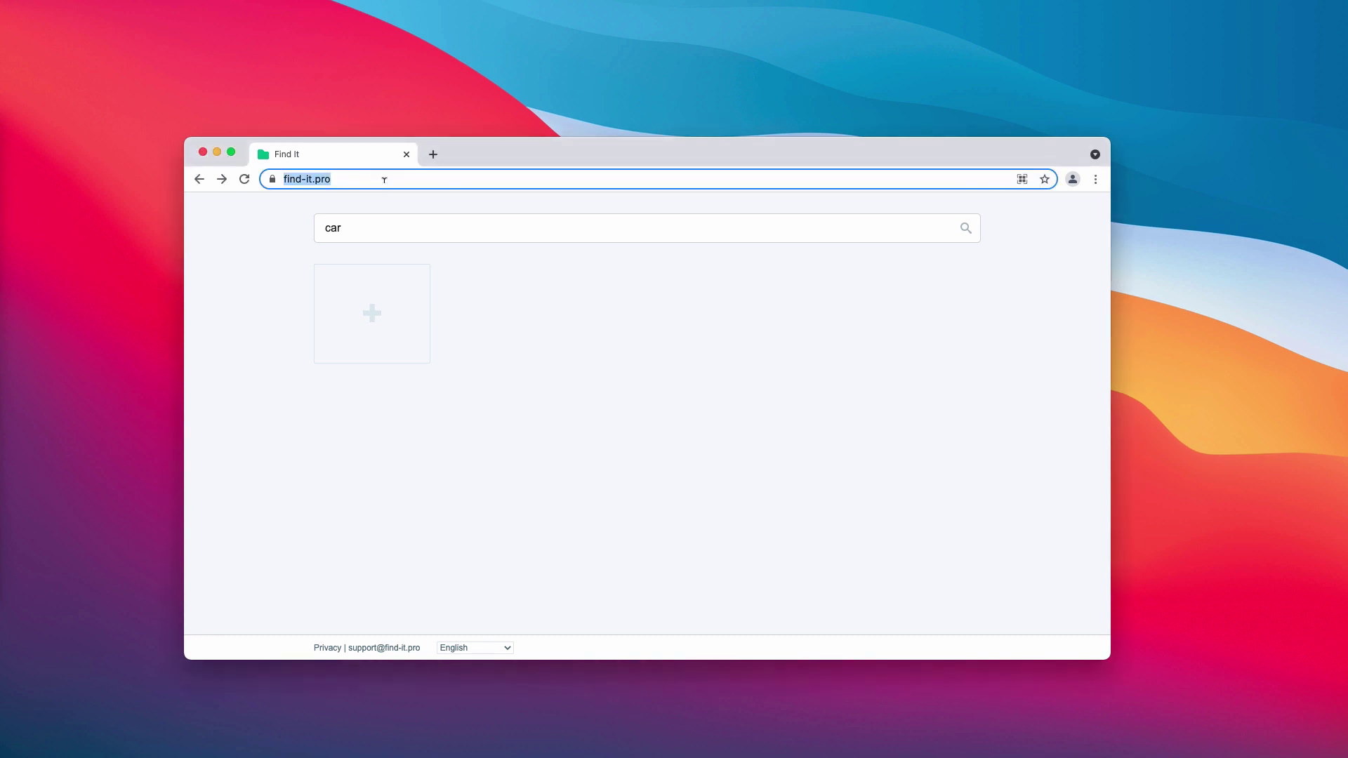
pyautogui.write('c')
pyautogui.press('Return')
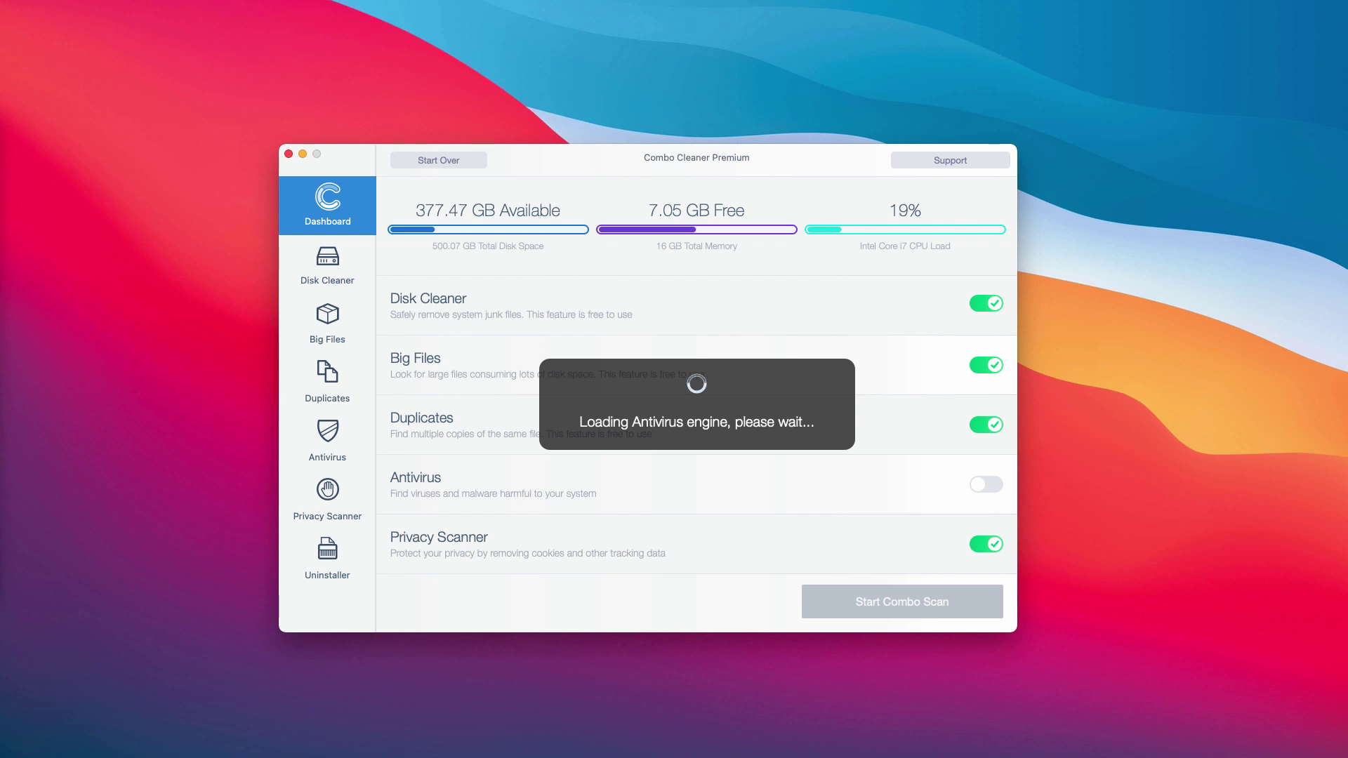
# Run Combo Cleaner's Start Combo Scan and bring its results window forward
pyautogui.click(866, 601)
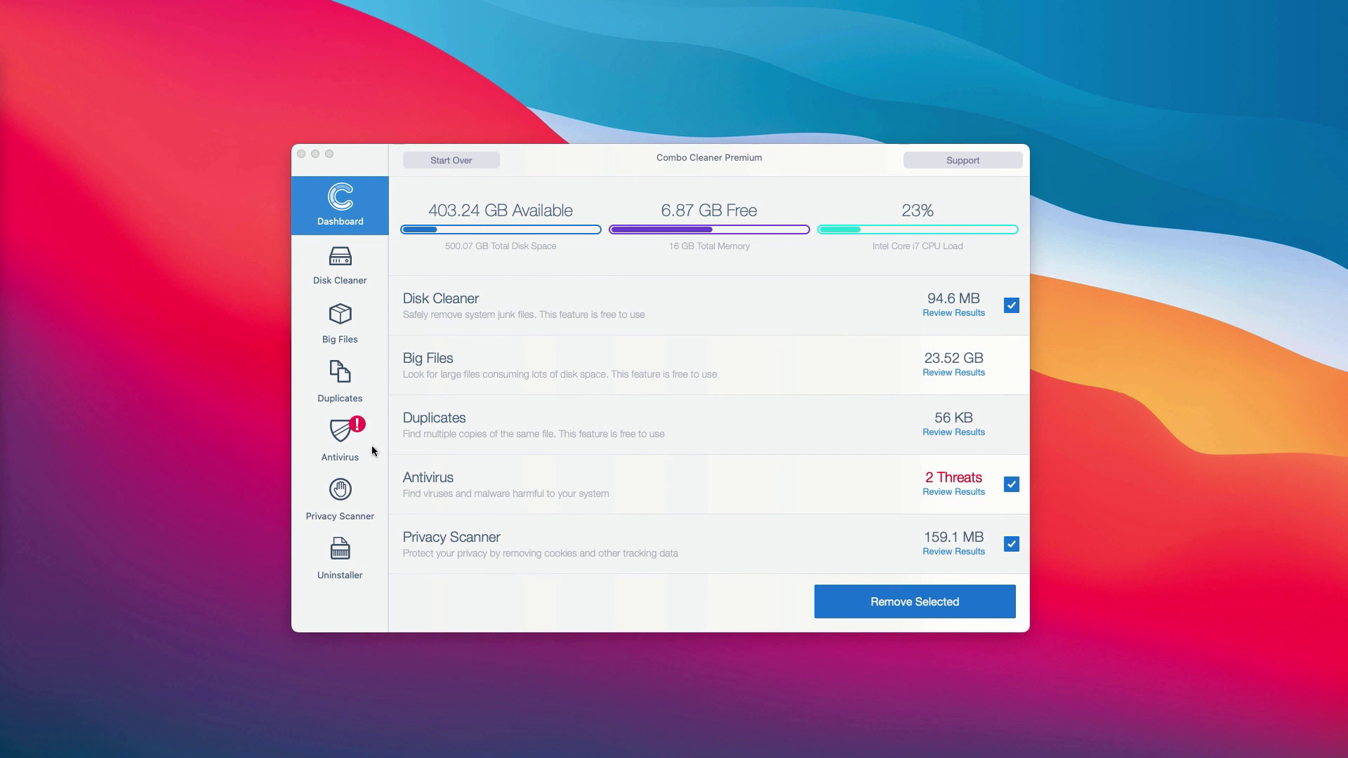
pyautogui.click(446, 483)
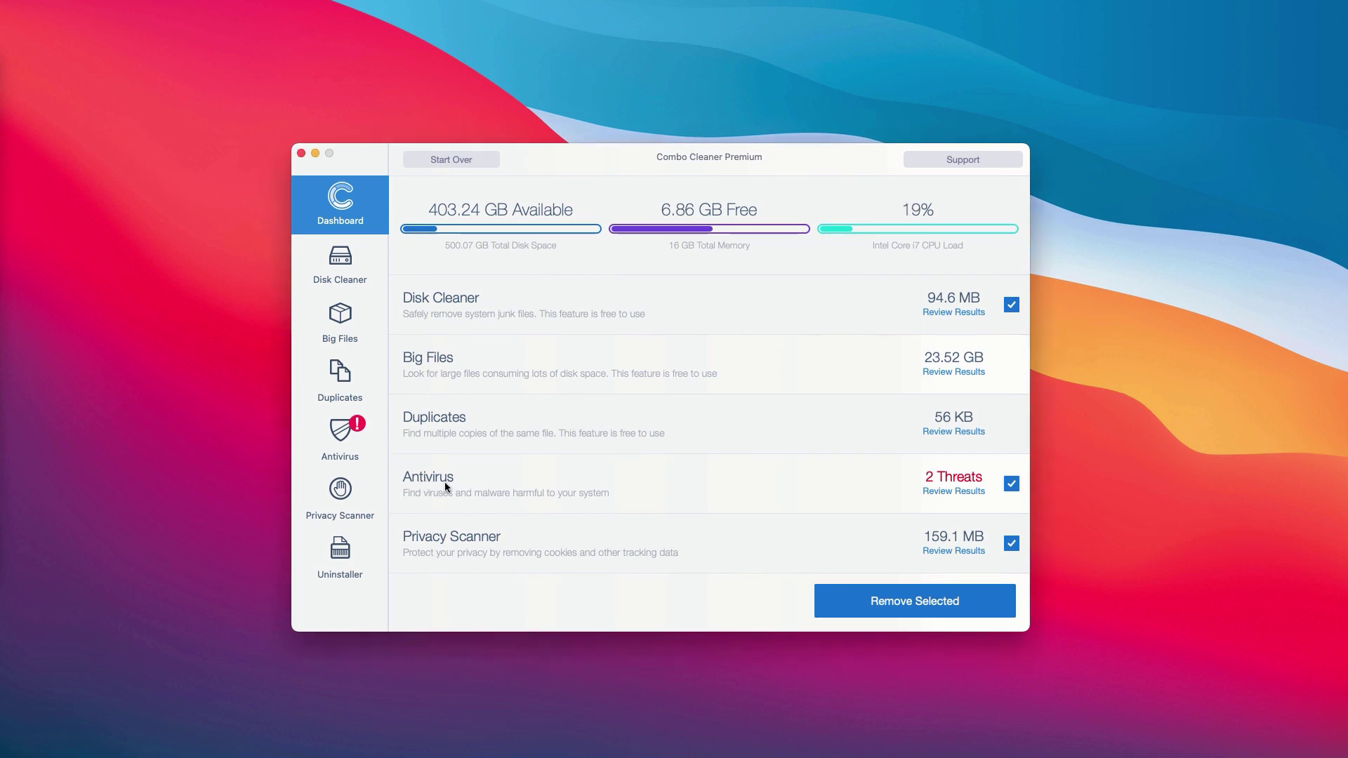
pyautogui.click(958, 491)
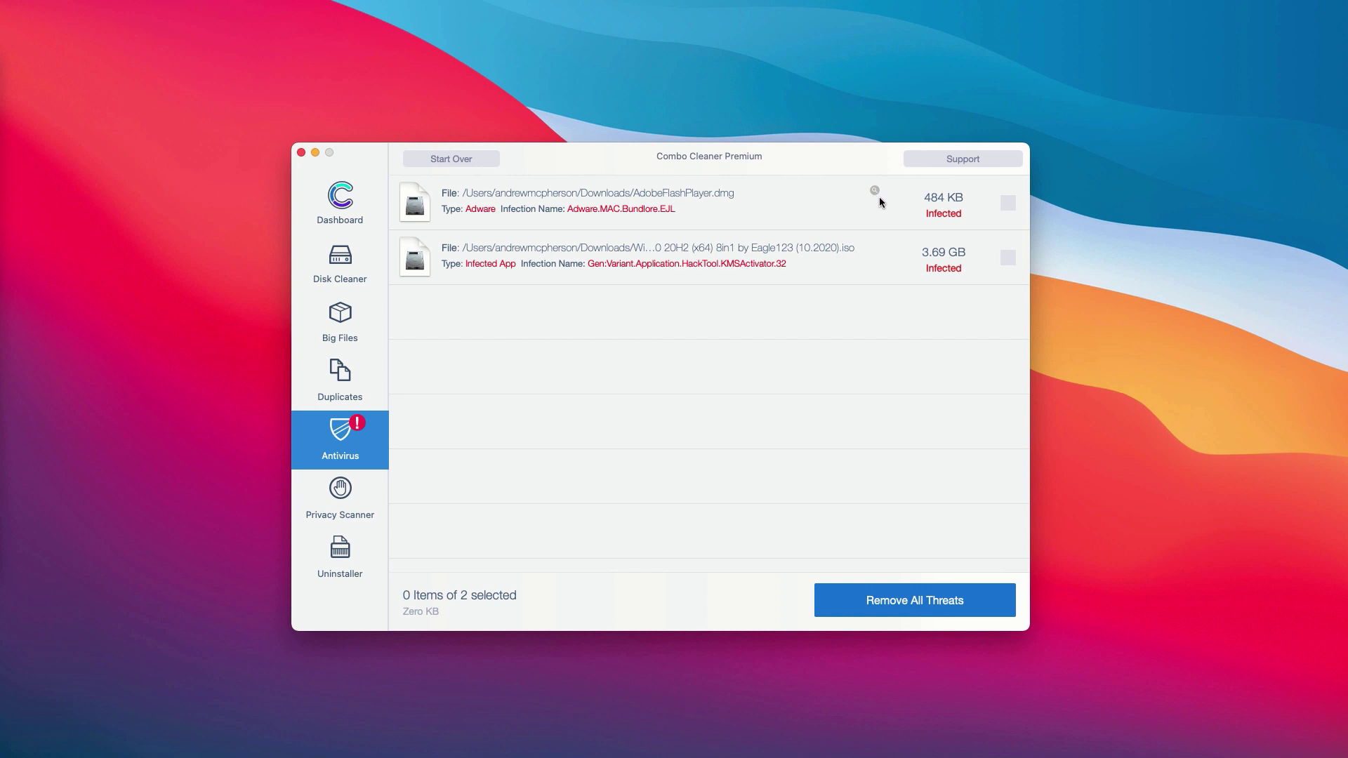
pyautogui.click(664, 204)
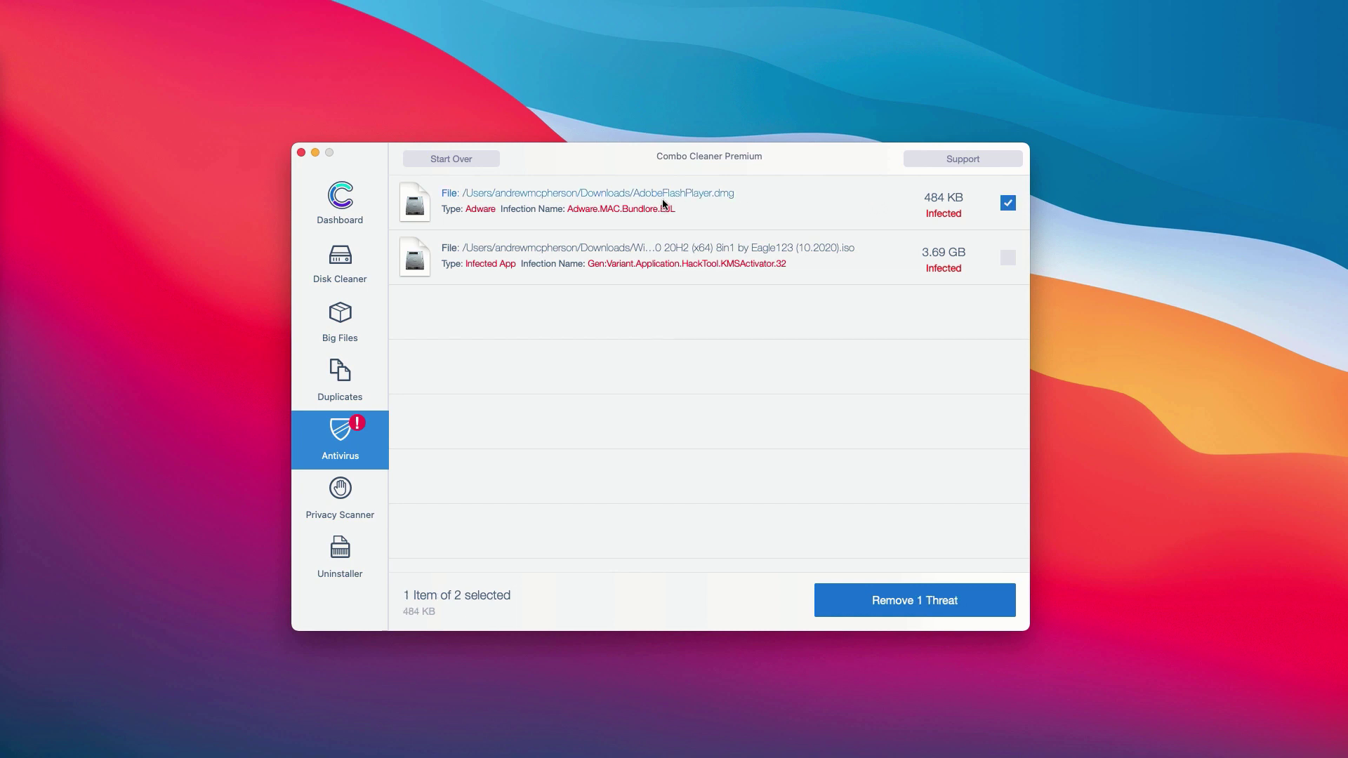
pyautogui.click(905, 206)
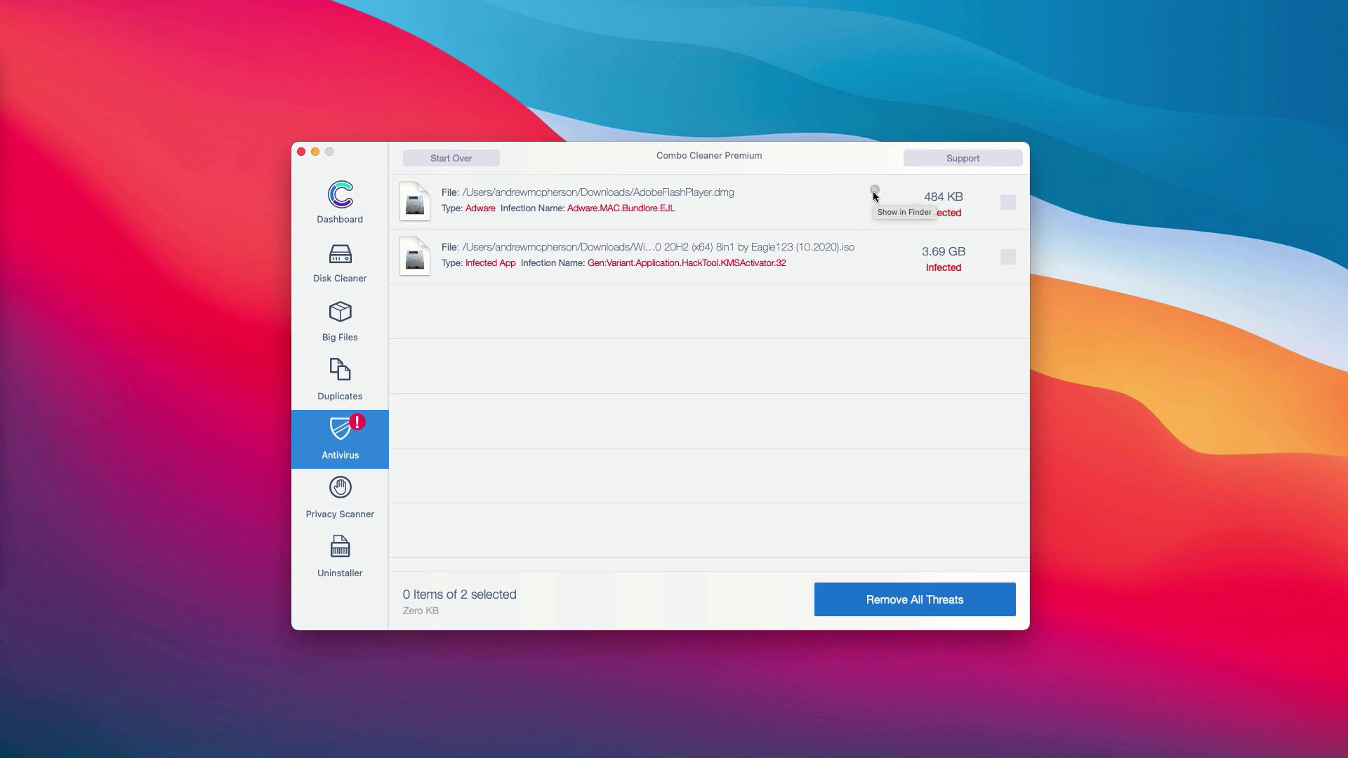
# Reveal AdobeFlashPlayer.dmg in Downloads, move it to the Trash, and close Downloads
pyautogui.click(874, 192)
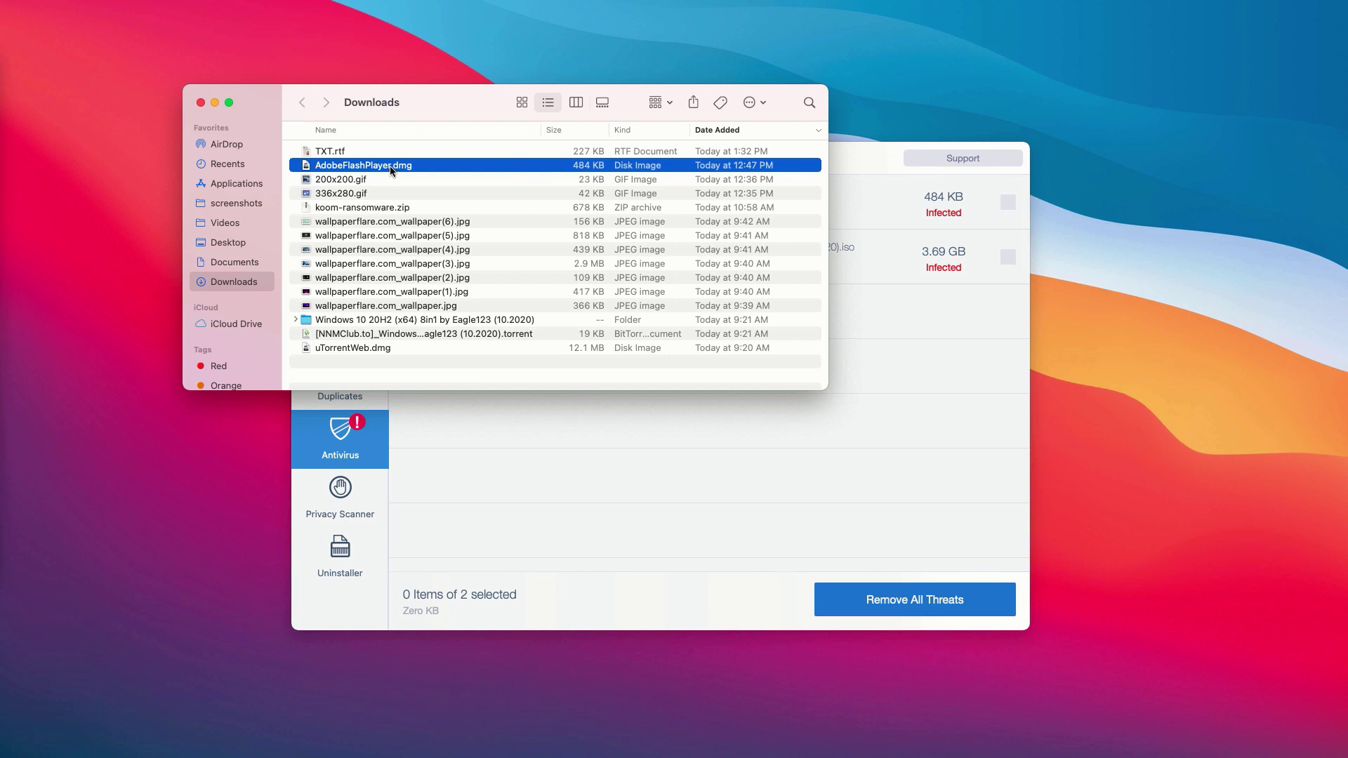
pyautogui.moveTo(410, 103); pyautogui.dragTo(529, 203)
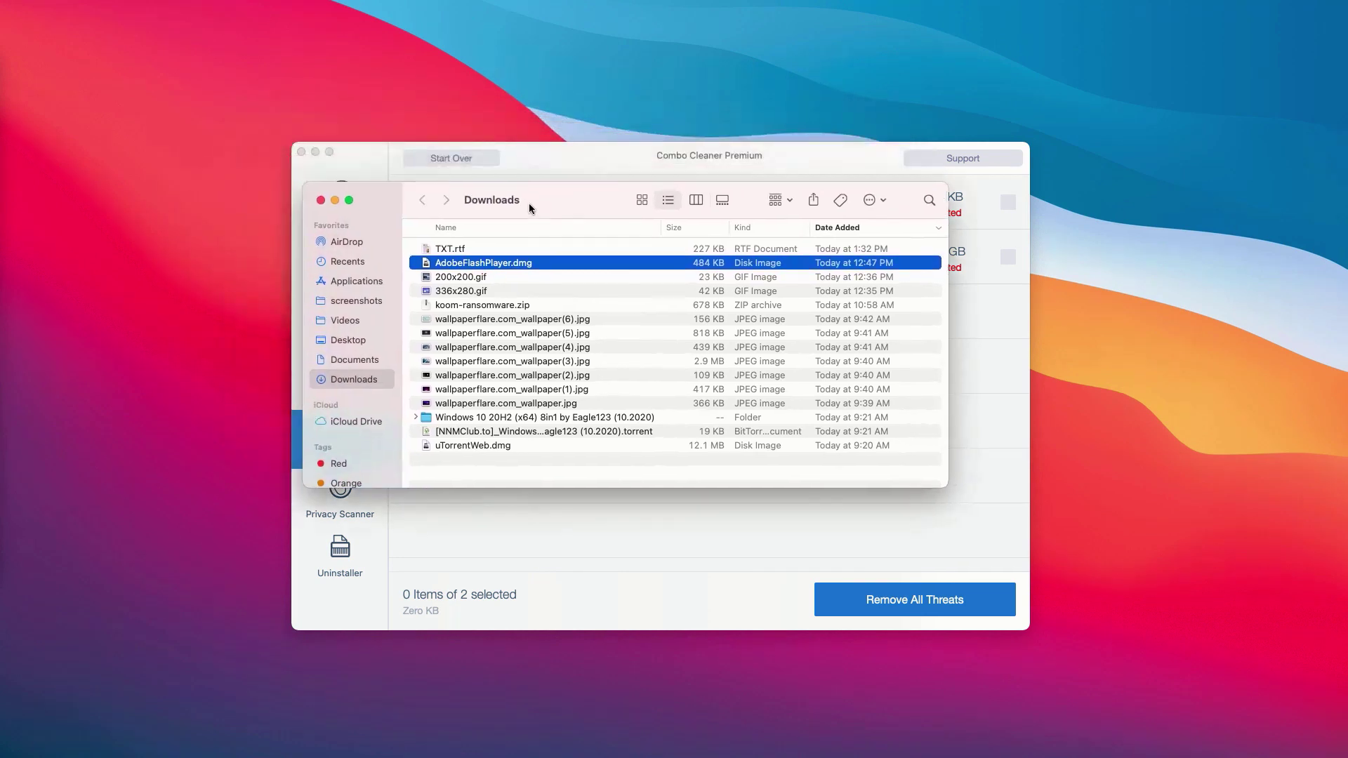
pyautogui.rightClick(533, 265)
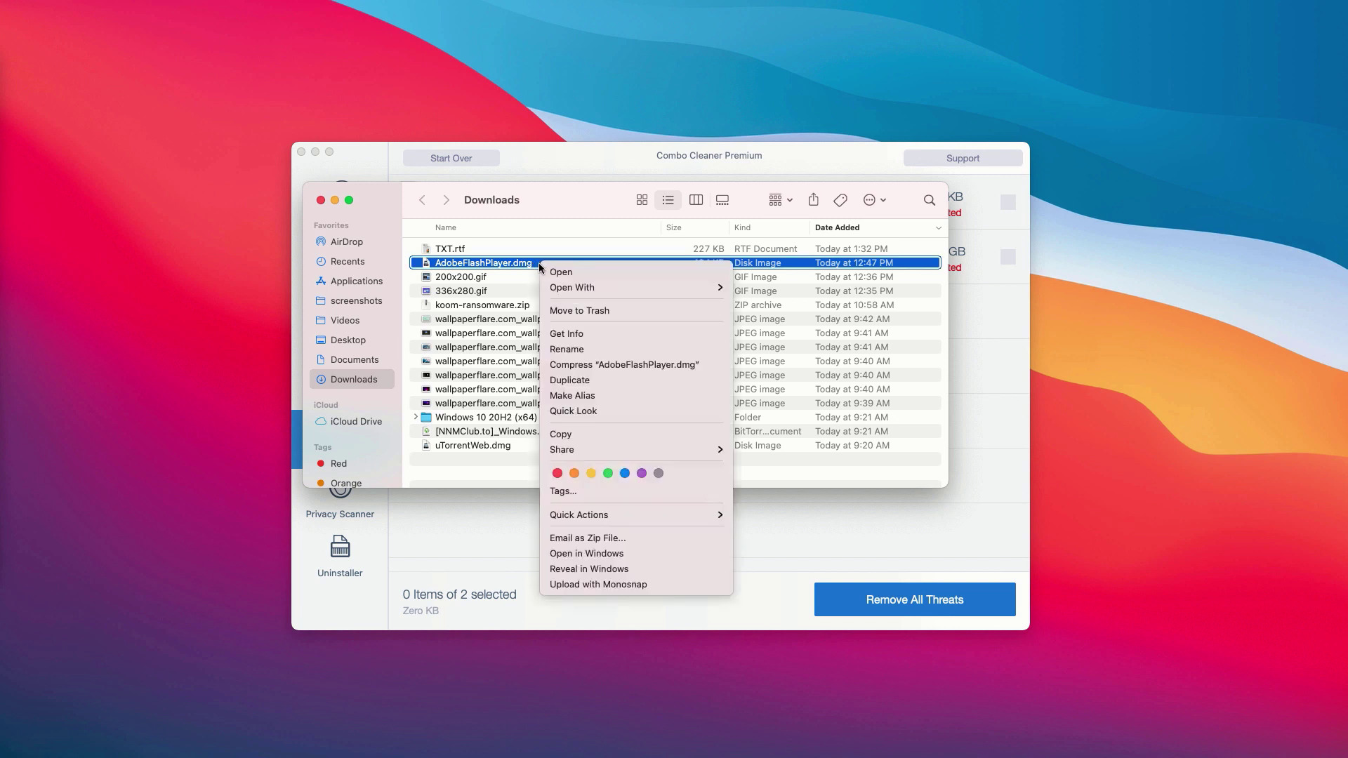
pyautogui.click(584, 310)
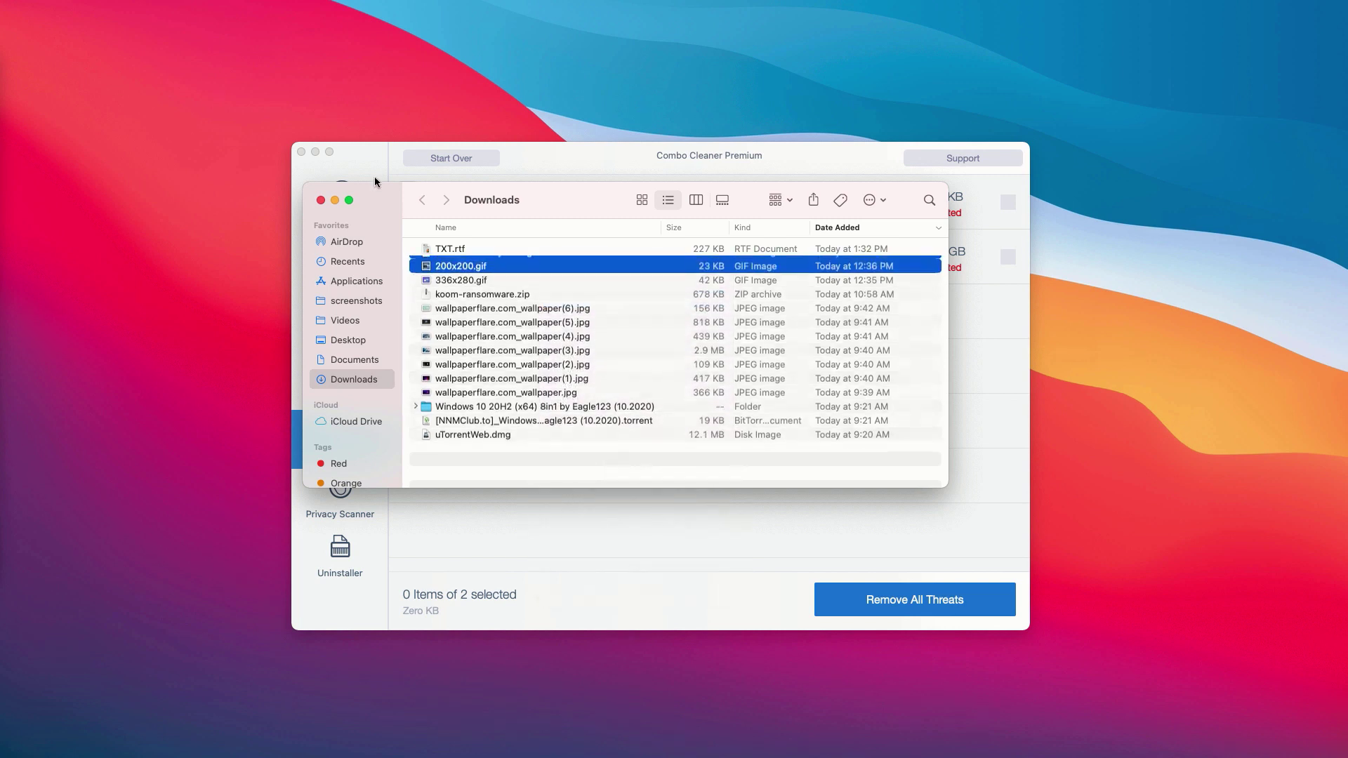
pyautogui.click(321, 201)
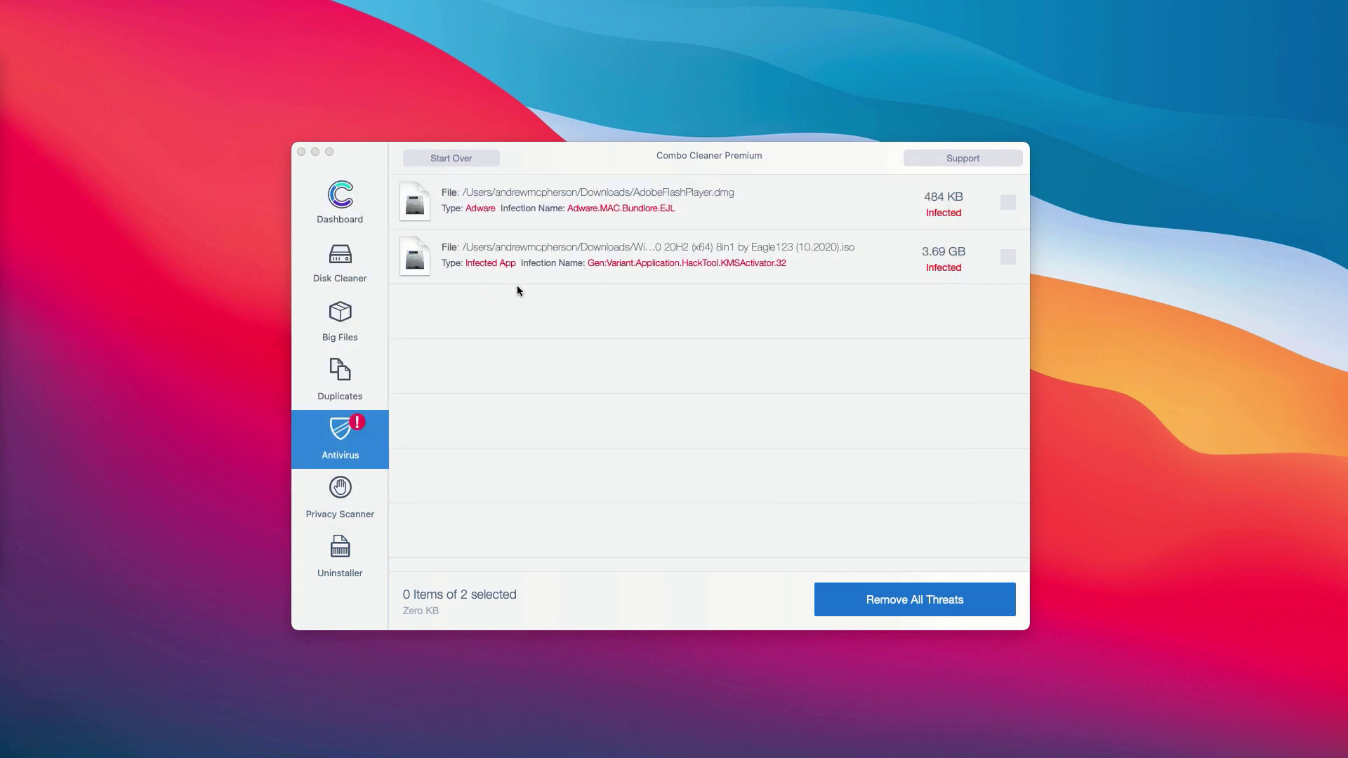